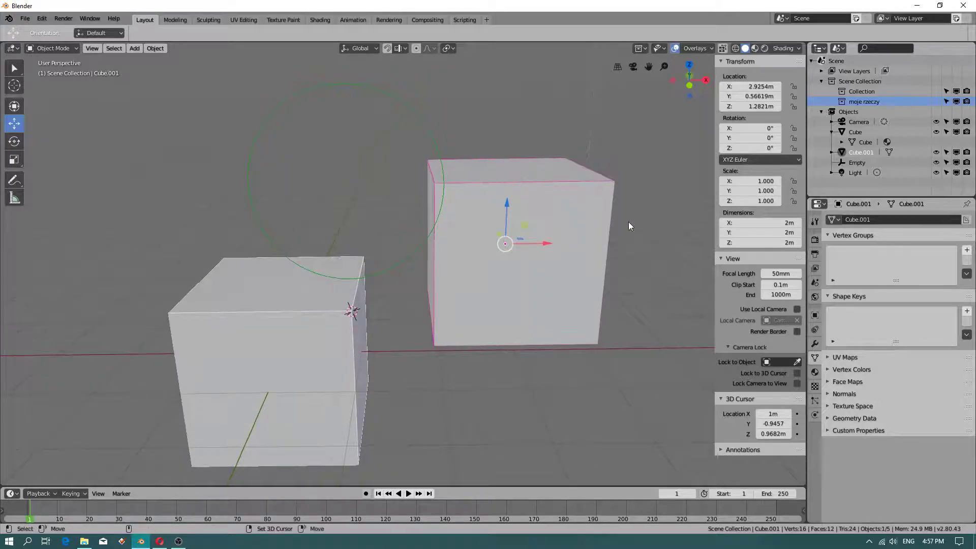
Rename the object Cube.001 as szymi1
double_click(860, 151)
text(szym)
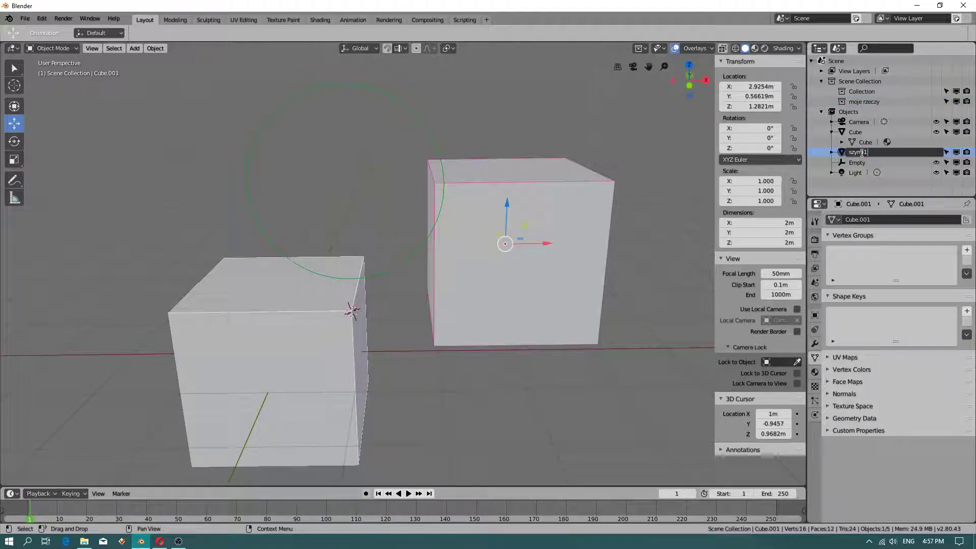
key(Return)
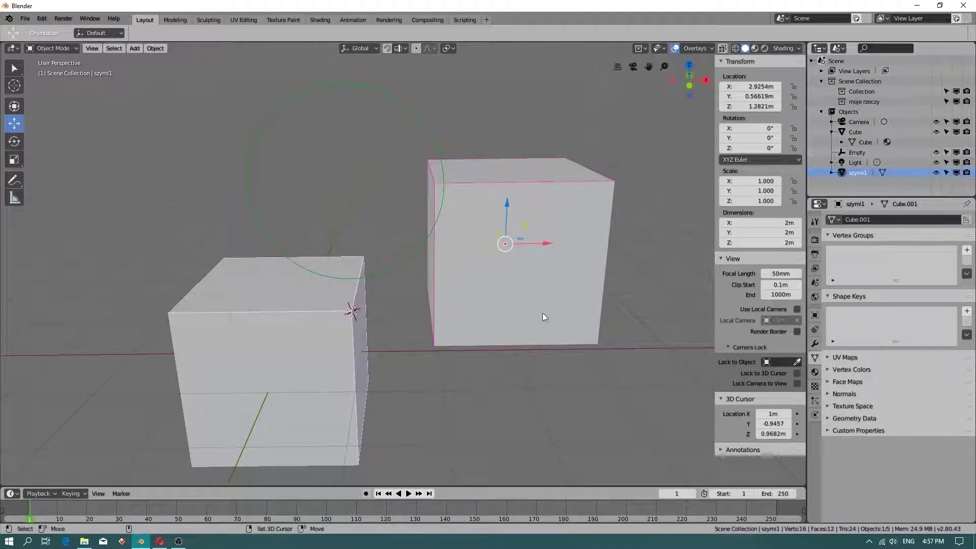
Select the other cube, named Cube, and rename it szymi2
click(357, 362)
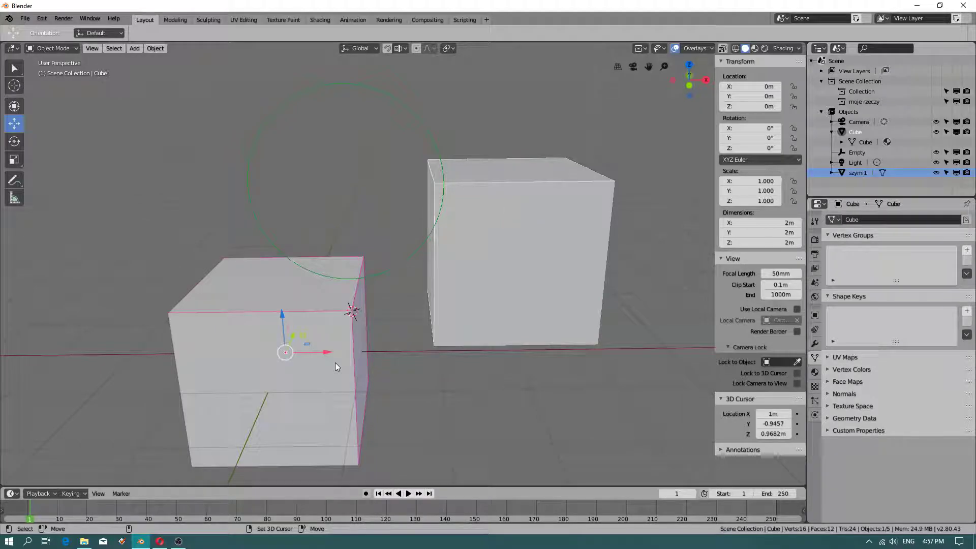
double_click(855, 132)
text(szymi2)
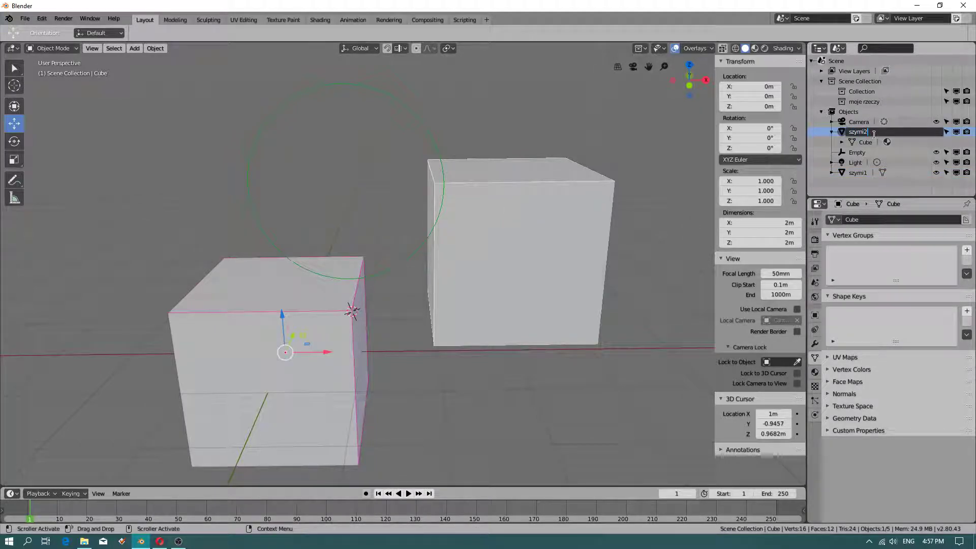
key(Return)
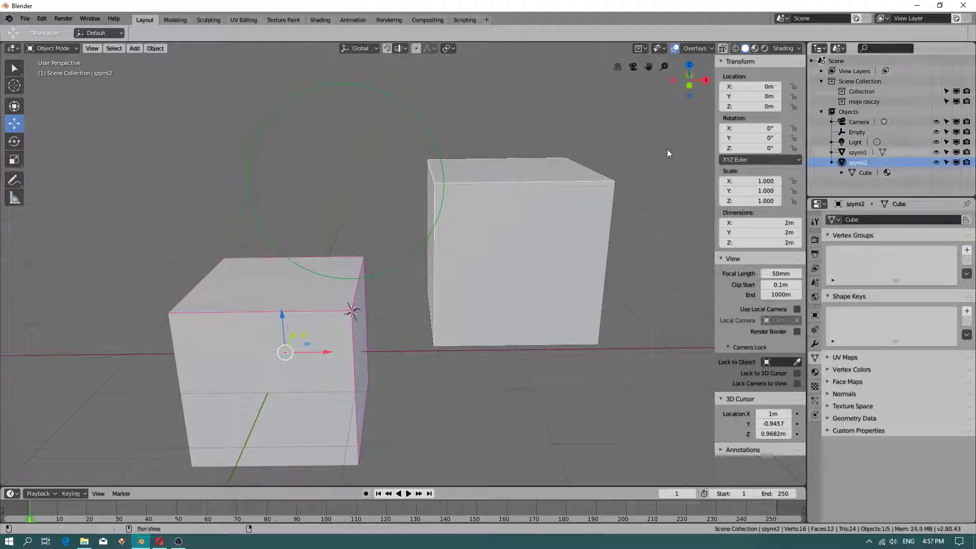
Examine the scene's object list and collections, including the moje rzeczy collection and the objects szymi1 and szymi2
click(560, 221)
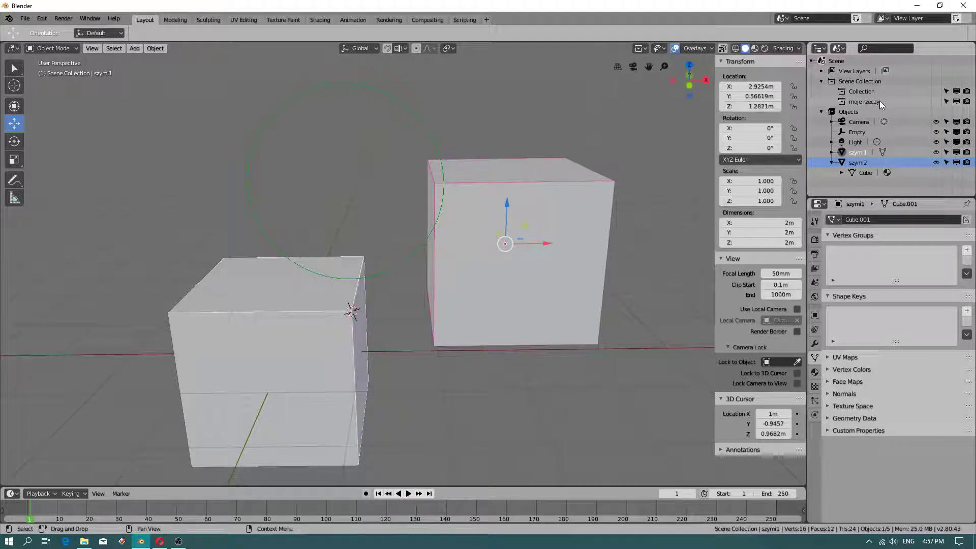
click(821, 112)
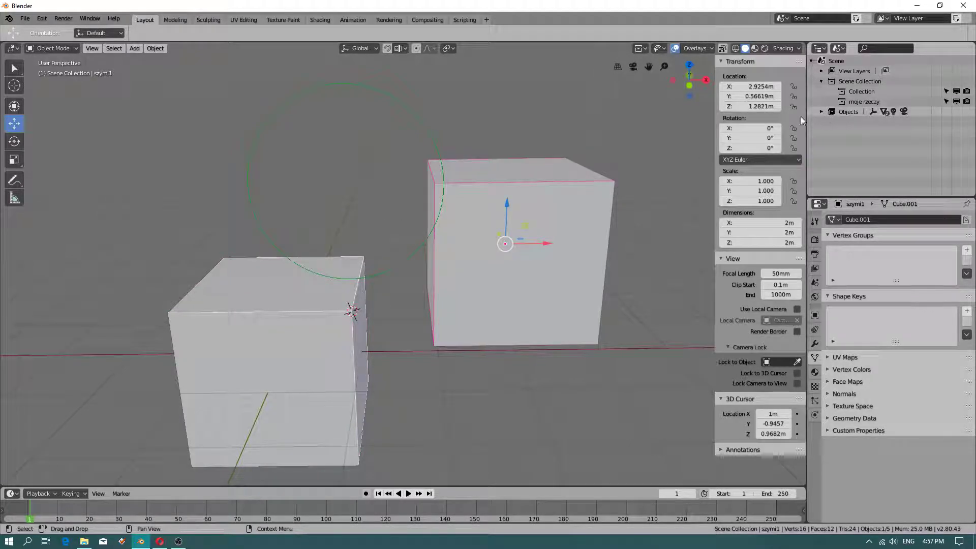
click(845, 111)
click(820, 113)
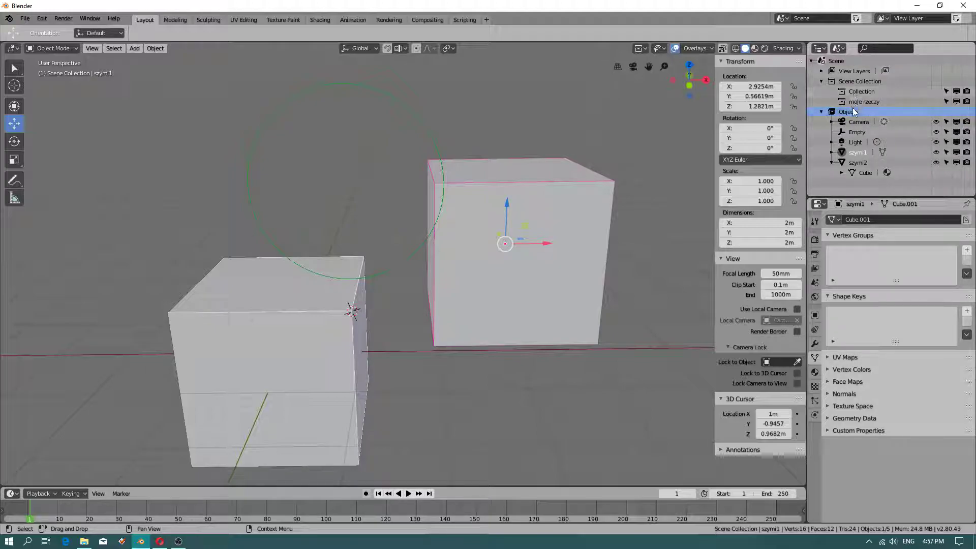
click(870, 100)
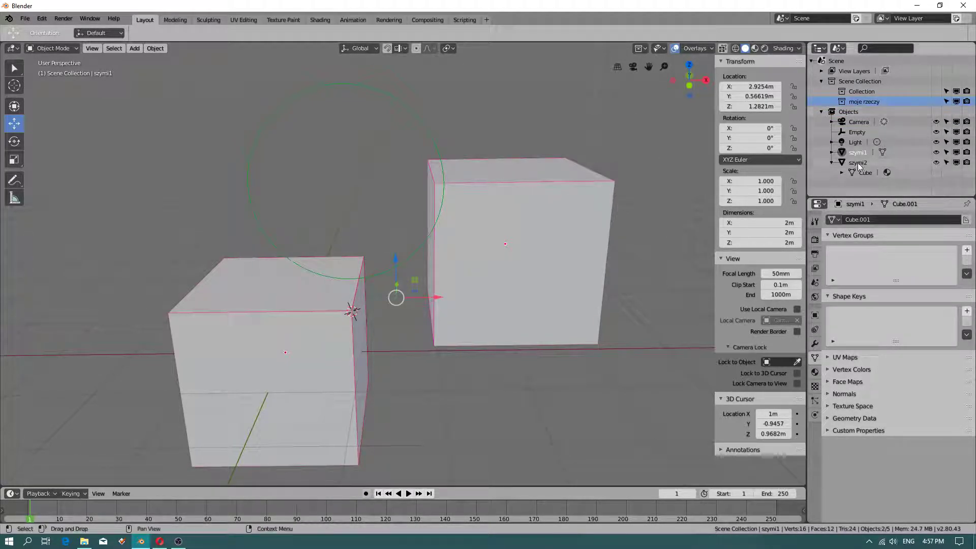
click(820, 82)
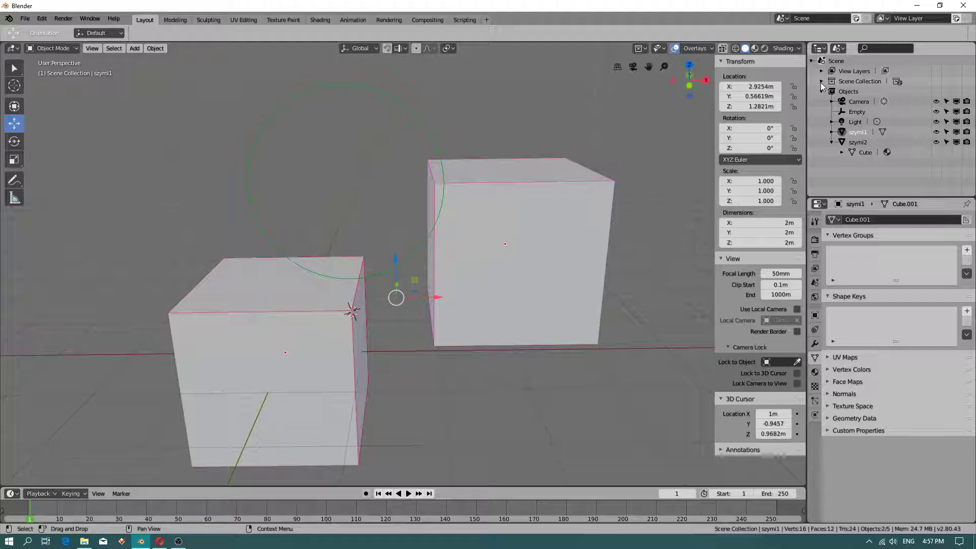
click(264, 113)
scroll(264, 114, down, 3)
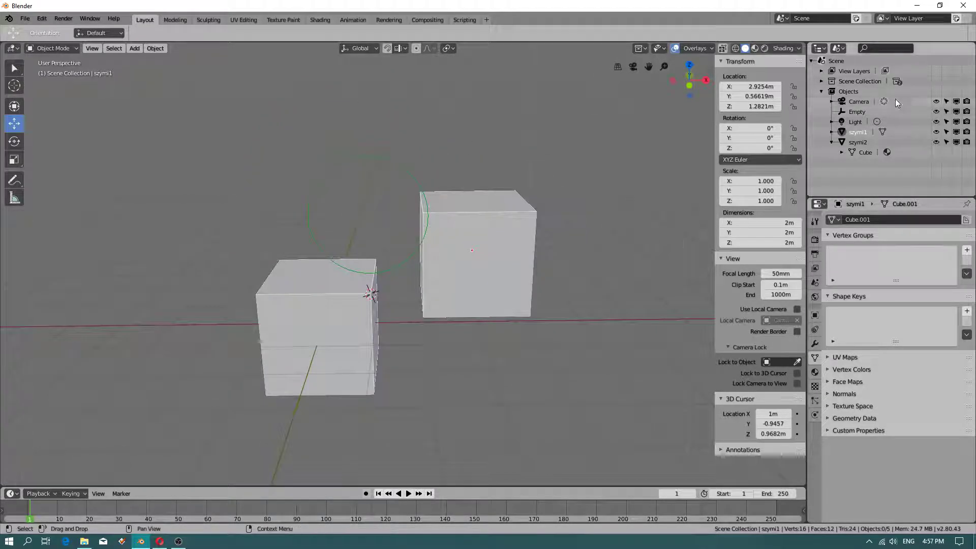
Switch the Outliner to the View Layer display, and hide and show the moje rzeczy collection again
click(836, 49)
click(870, 74)
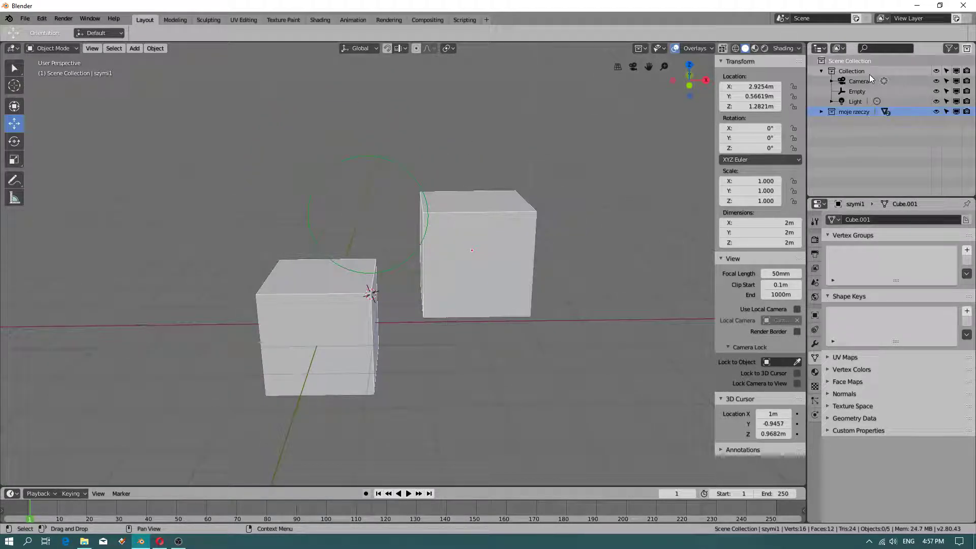
click(937, 112)
click(937, 112)
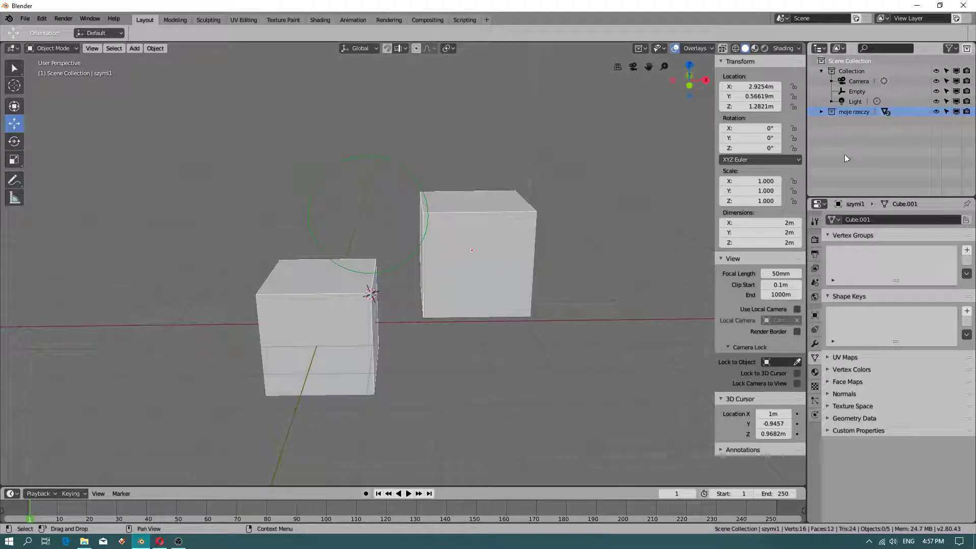
Make Collection active and duplicate szymi1 into it, placing the copy at about X -3.7 m, Y 0.7 m, Z 1.7 m
click(853, 71)
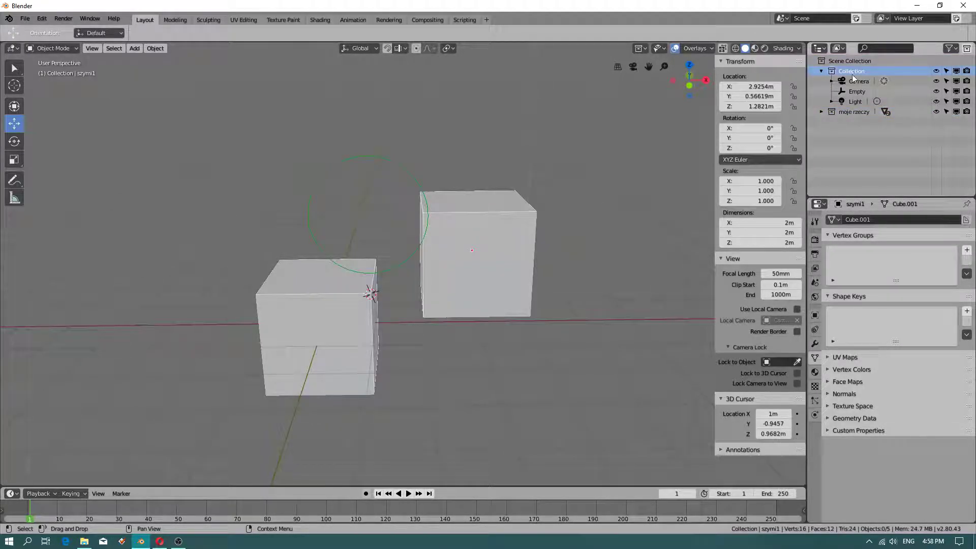
click(518, 229)
key(shift+d)
click(182, 212)
shift+middle_drag(219, 318, 285, 224)
Inset the top face of the duplicated cube in Edit Mode to form a smaller centred square
click(52, 48)
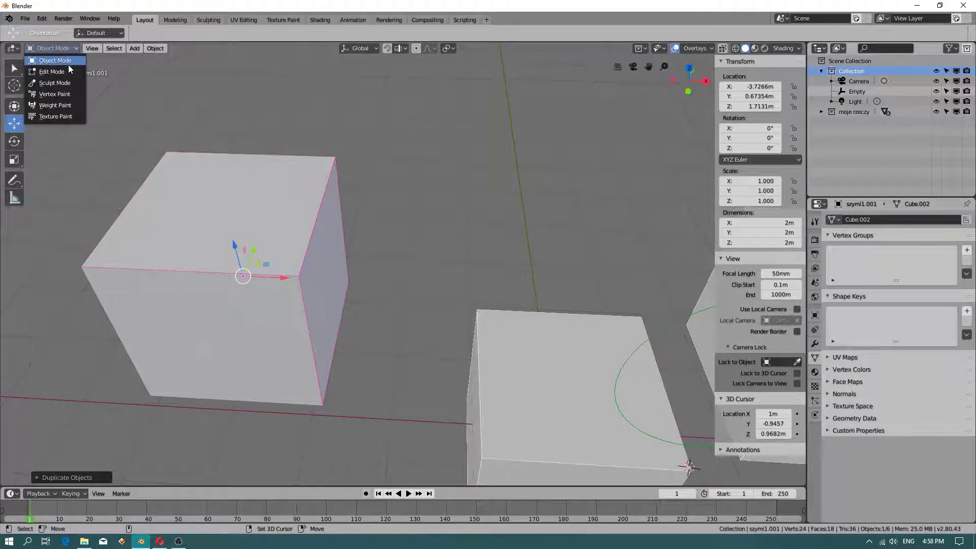
click(63, 66)
click(106, 48)
click(232, 222)
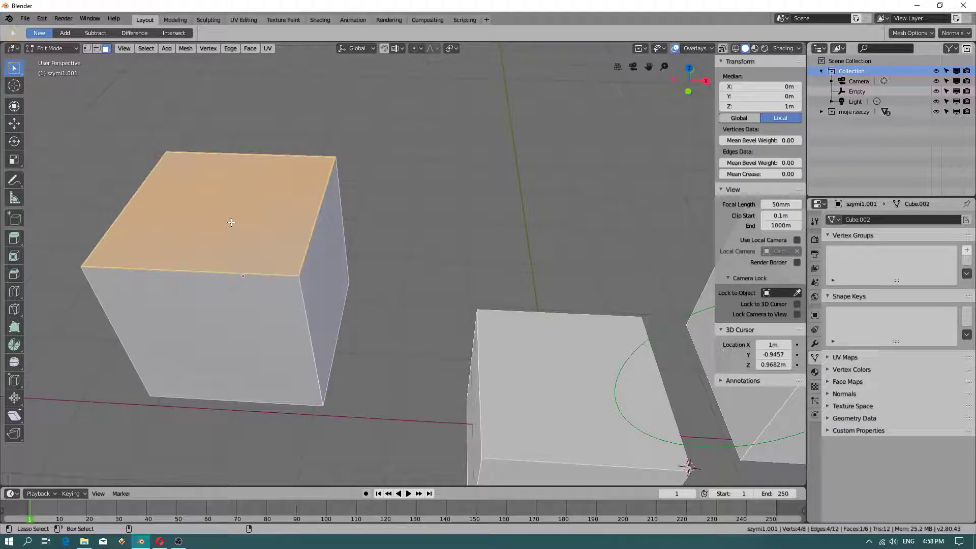
key(ctrl+f)
click(215, 257)
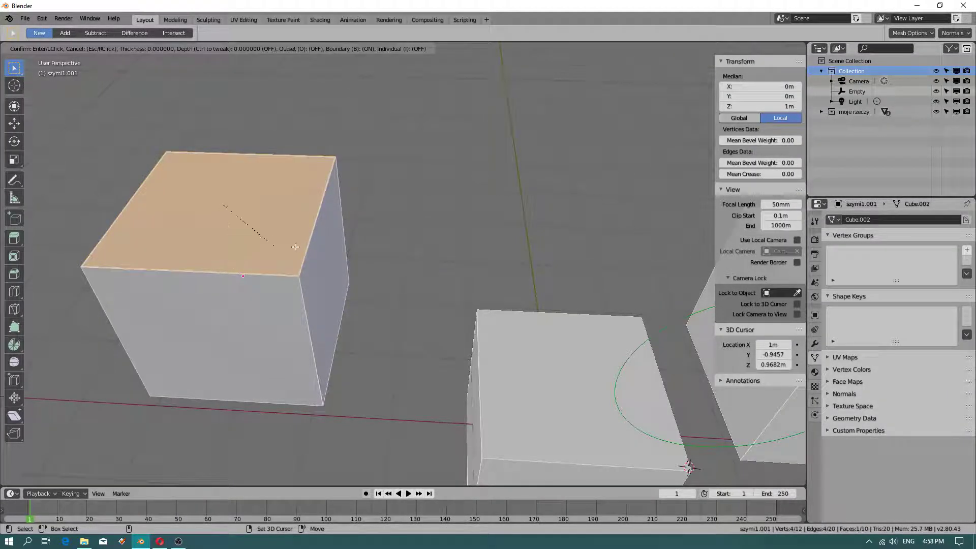
click(227, 198)
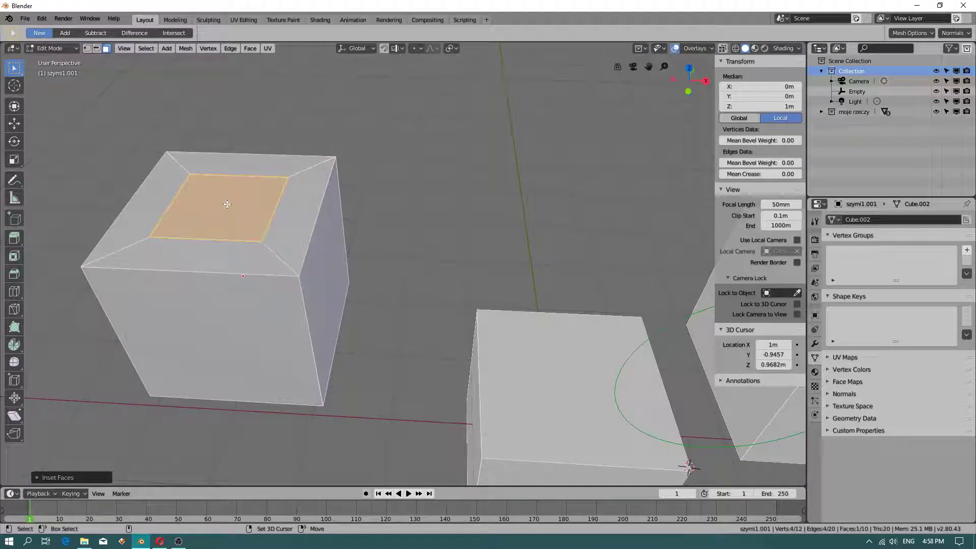
Extrude the inset face upward in three stages into a narrower tower about 1.7 m above the cube's top
key(e)
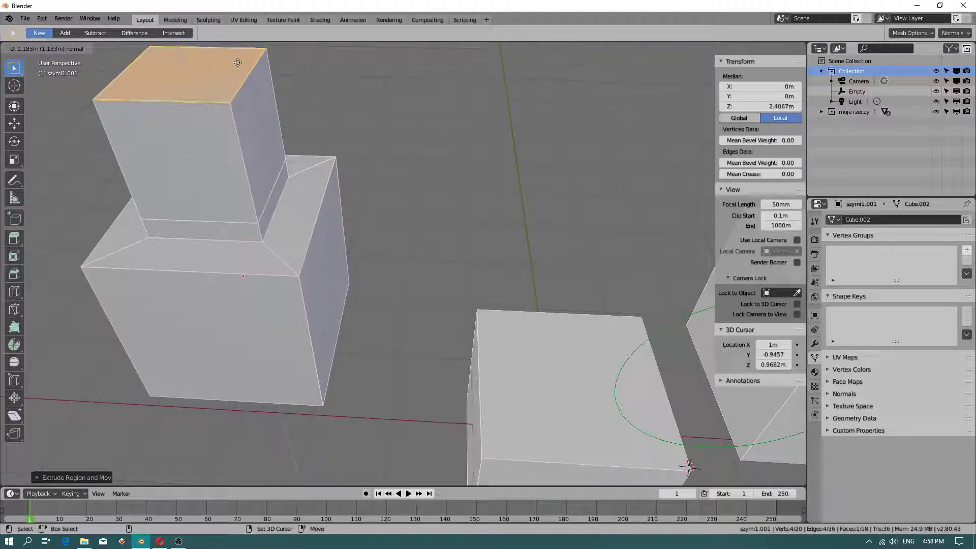
click(227, 468)
scroll(325, 264, down, 3)
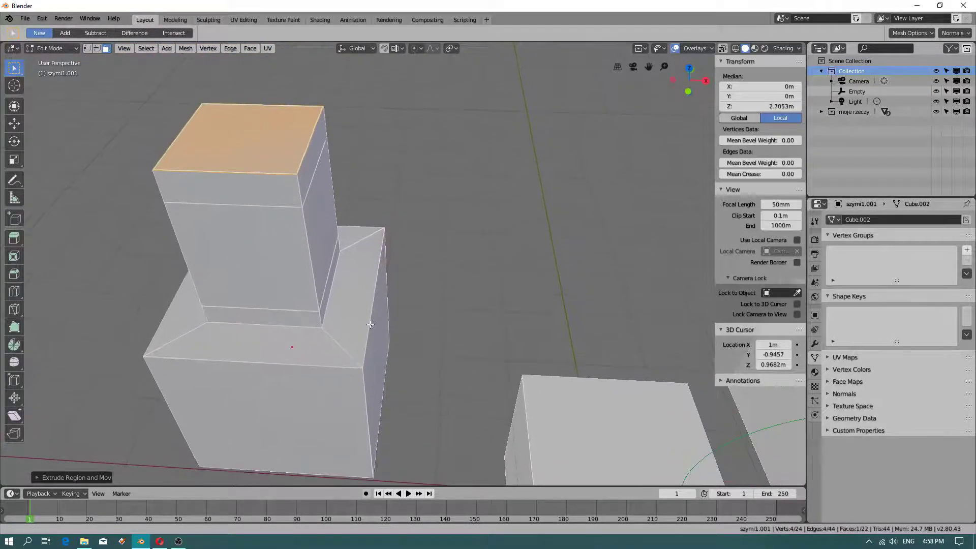
click(273, 300)
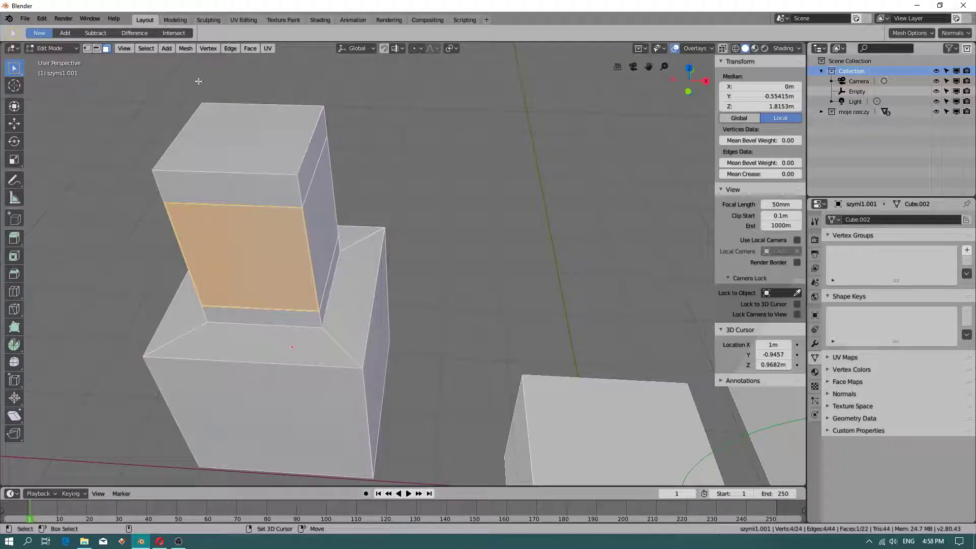
Return the tower to Object Mode and apply its scale
click(66, 49)
click(68, 62)
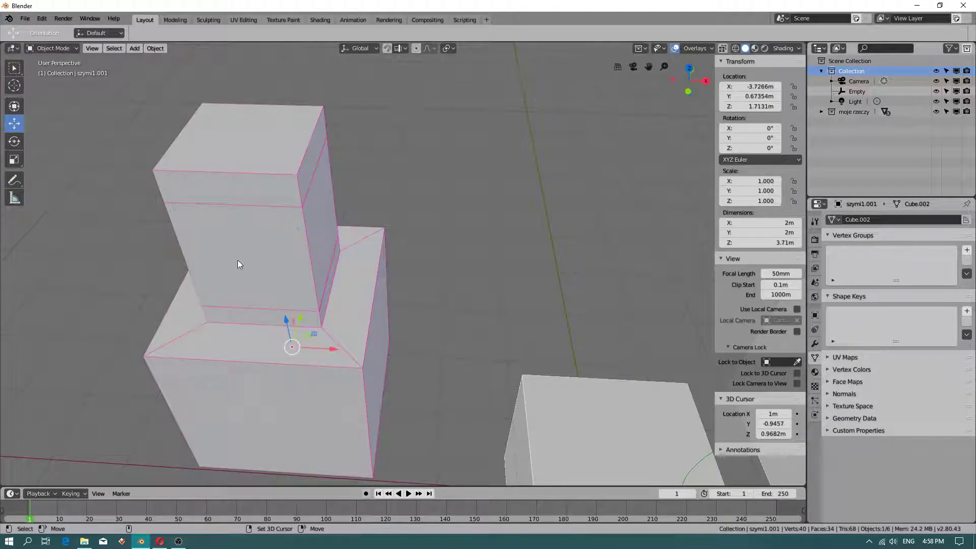
click(158, 51)
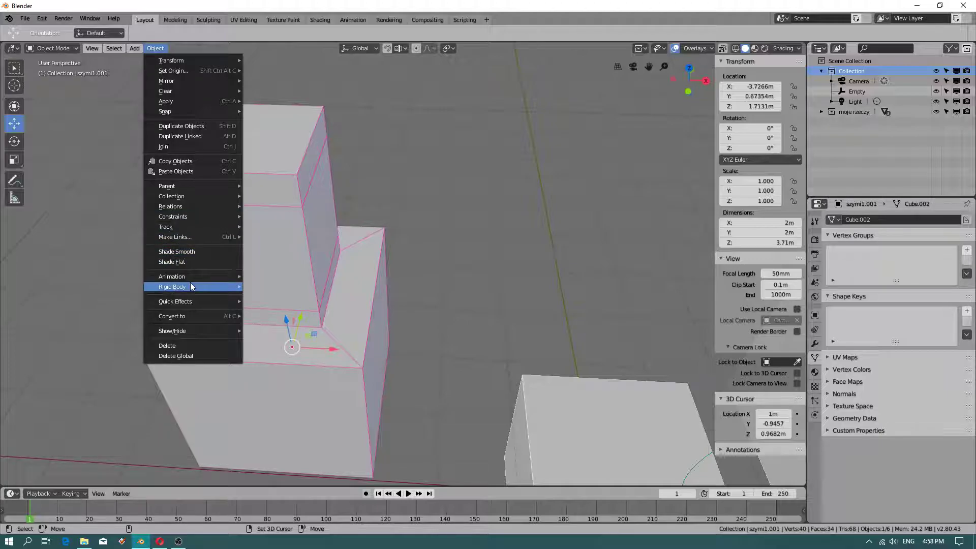
mouse_move(201, 315)
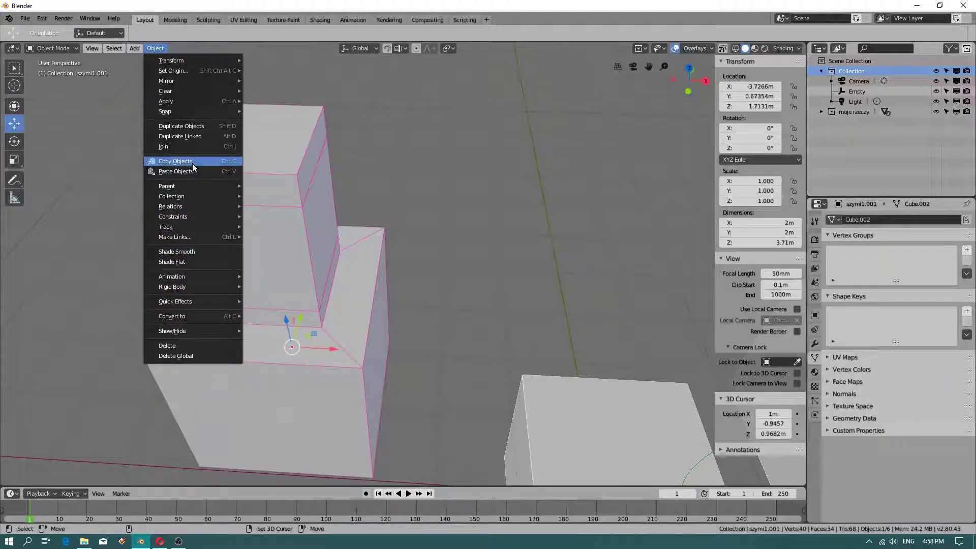
mouse_move(199, 101)
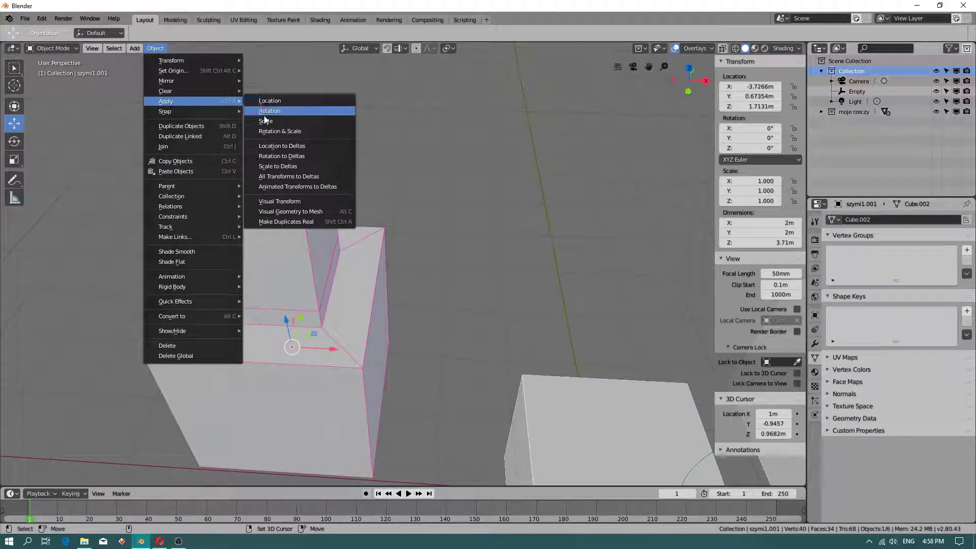
click(265, 116)
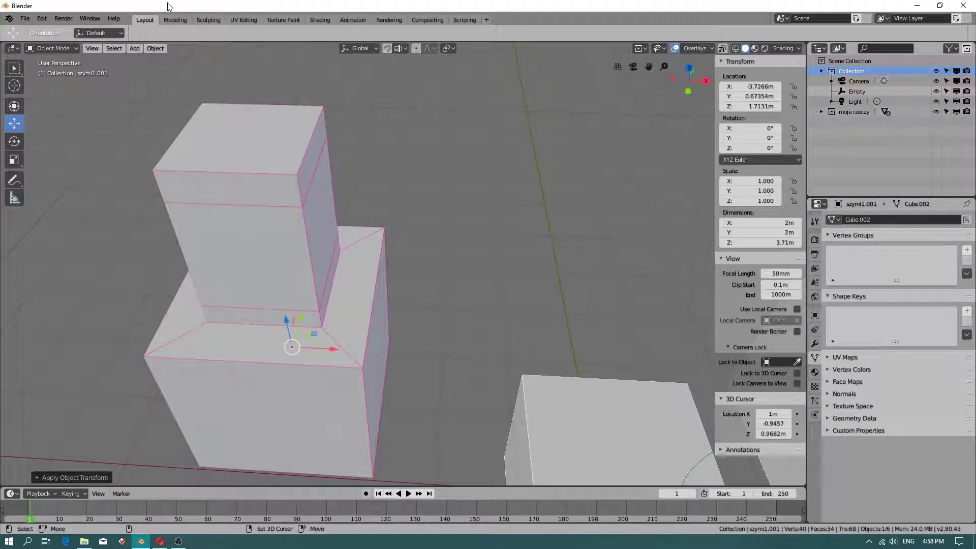
Select the tower's whole mesh in Edit Mode using vertex selection and display its normals in the viewport
click(51, 48)
click(53, 62)
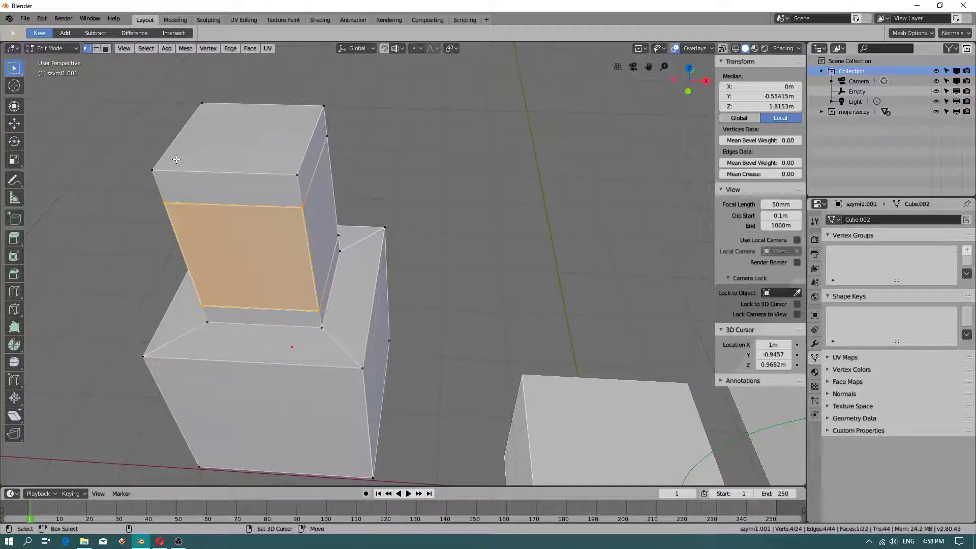
key(alt+a)
click(153, 170)
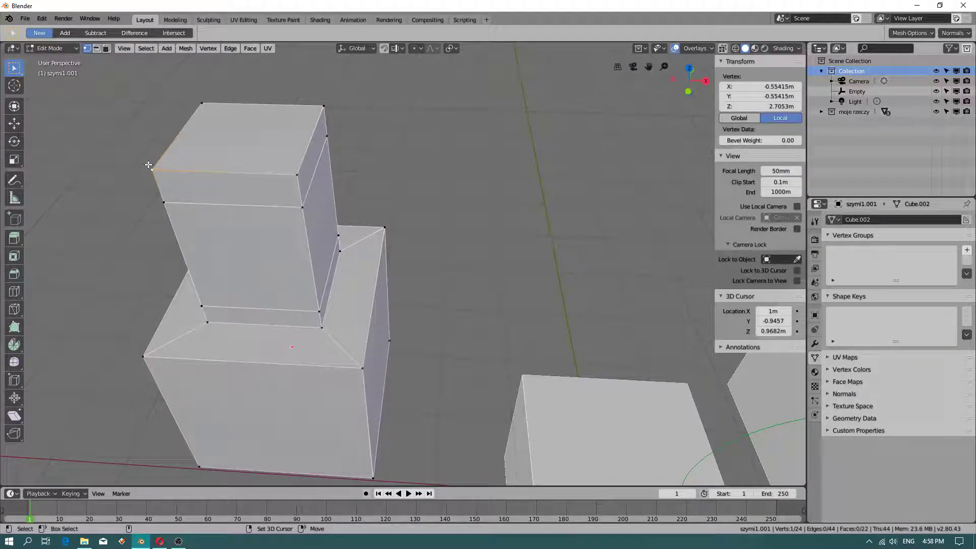
key(a)
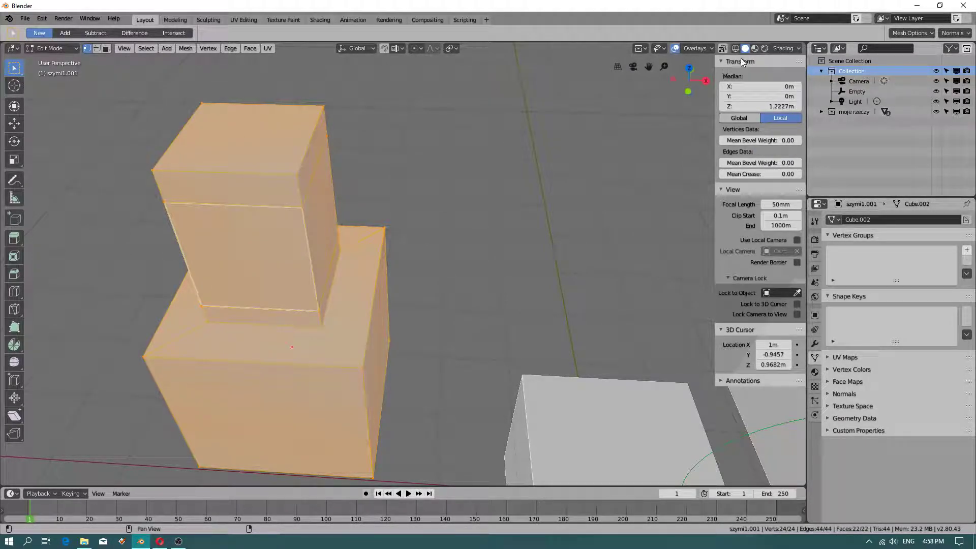
click(703, 48)
click(647, 416)
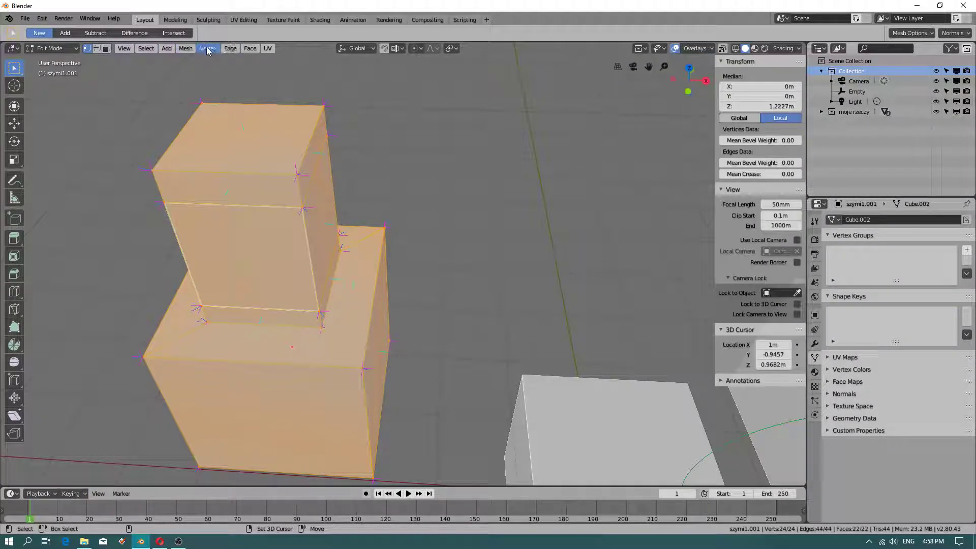
Recalculate the normals of the whole tower mesh to the outside
click(185, 48)
mouse_move(239, 186)
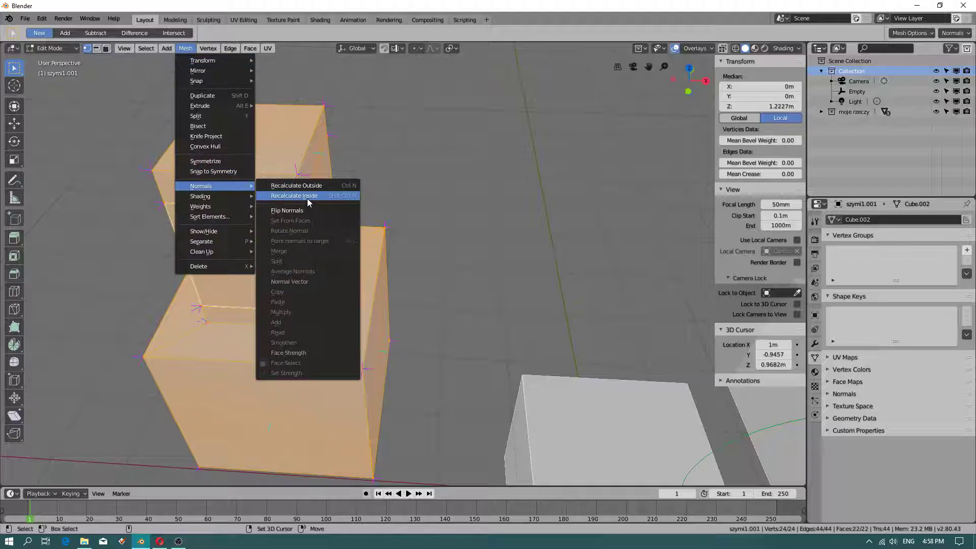
click(315, 188)
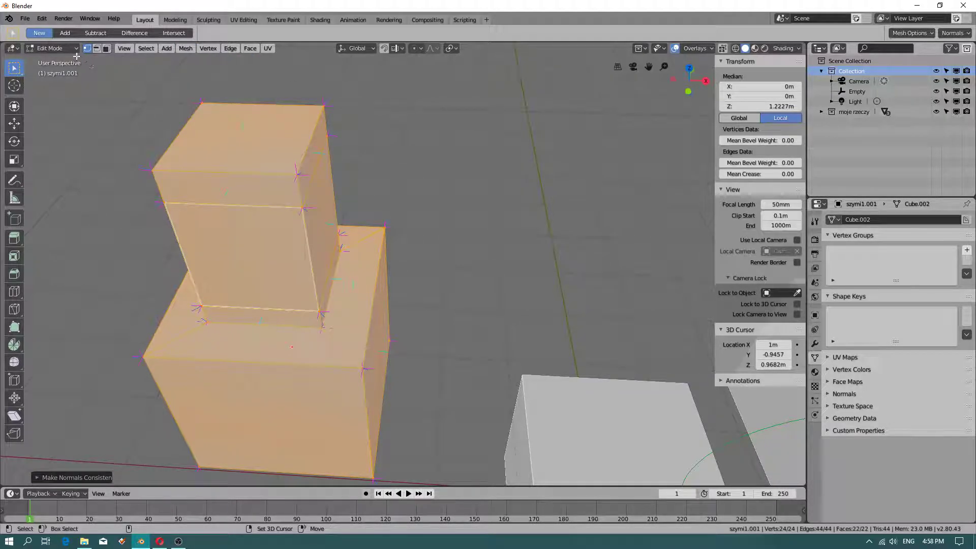
Switch to edge selection and select the tower's four corner edge chains together with the outline edges of its top face
click(97, 48)
click(179, 172)
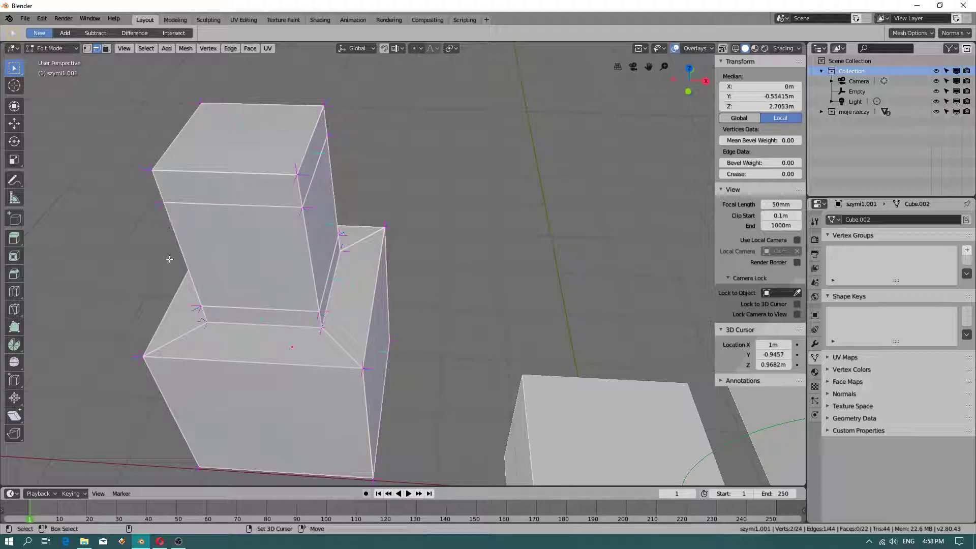
alt+click(161, 189)
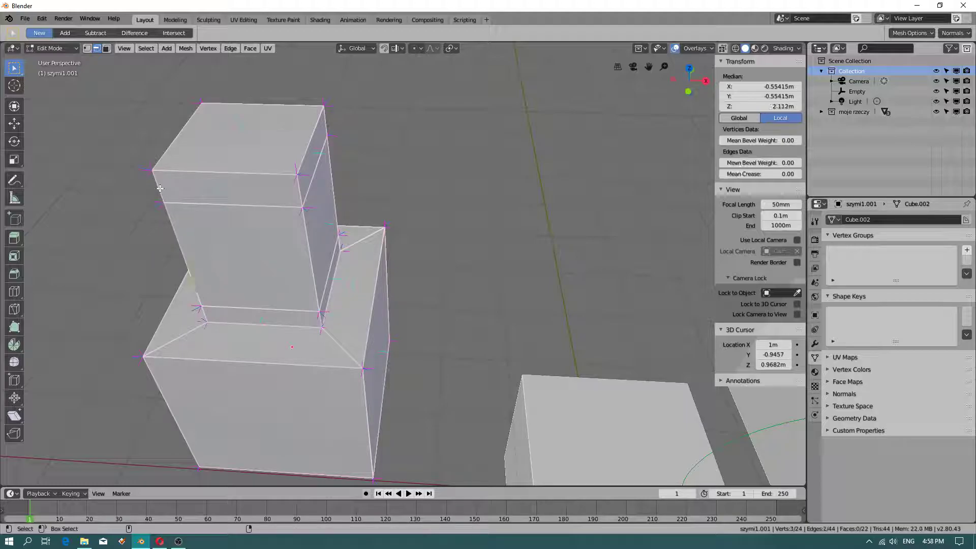
shift+double_click(300, 190)
shift+double_click(328, 130)
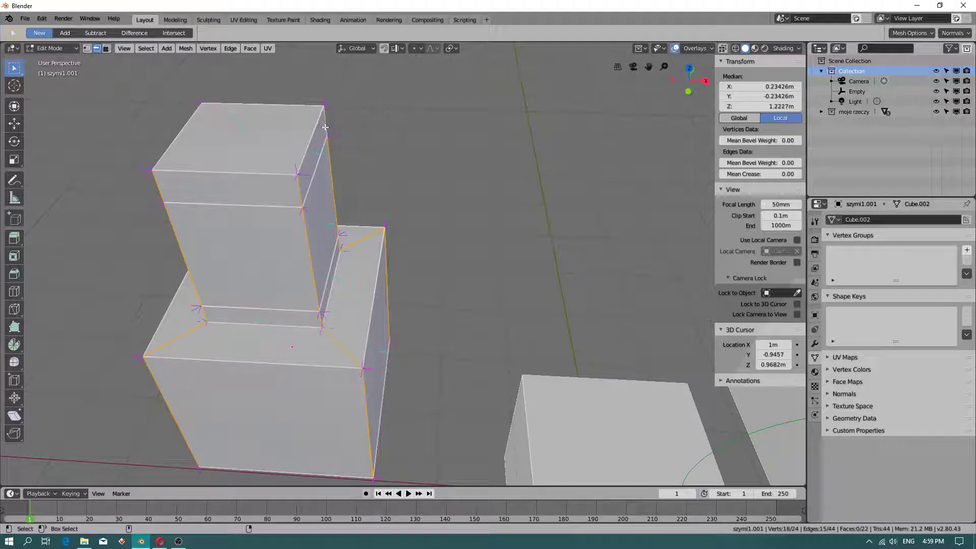
middle_drag(296, 240, 321, 177)
shift+double_click(314, 233)
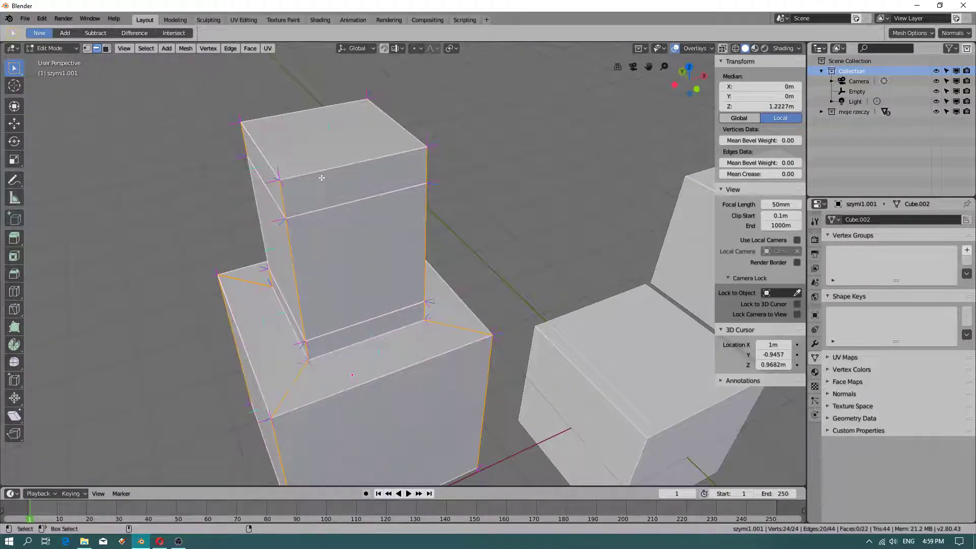
shift+click(281, 168)
middle_drag(389, 126, 342, 222)
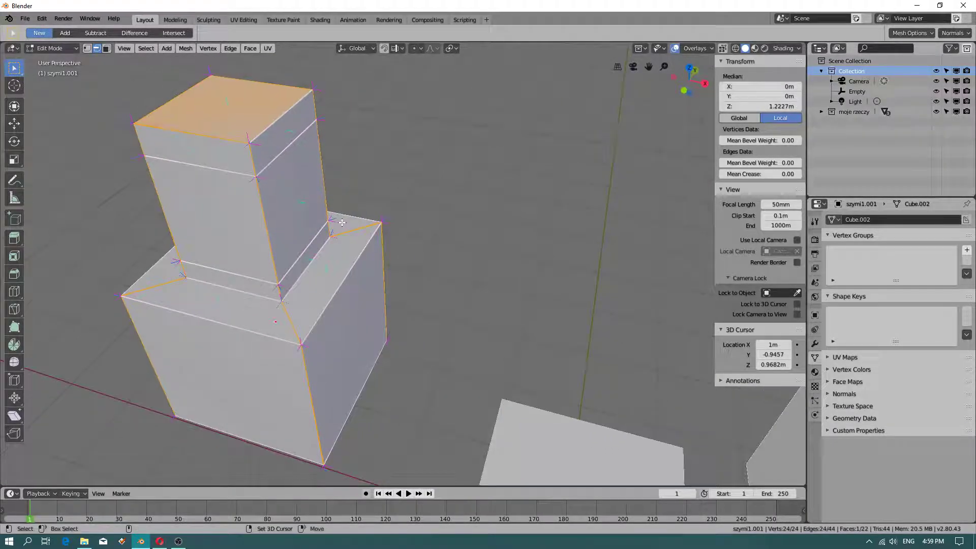
Bevel the selected edges with an offset of about 0.161 and 3 segments
key(ctrl+e)
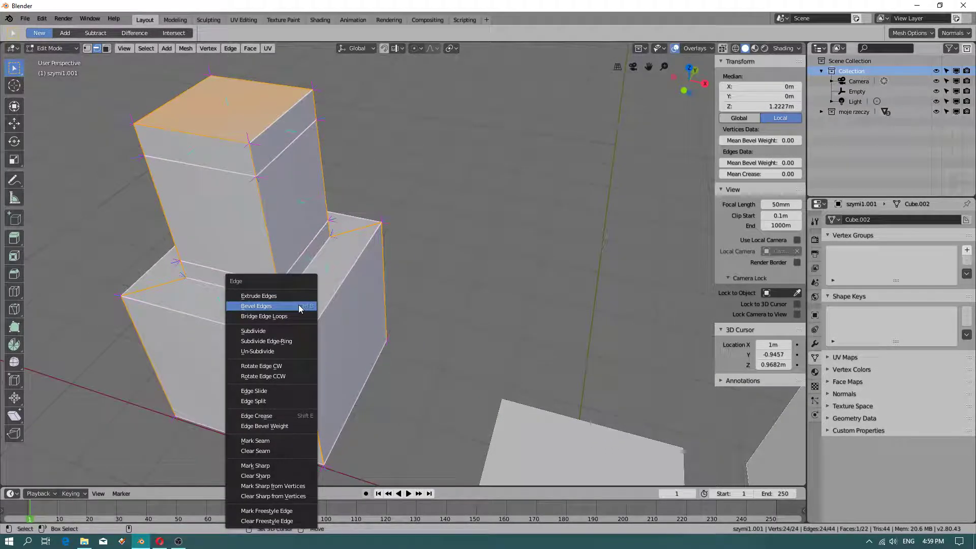
click(303, 307)
click(315, 309)
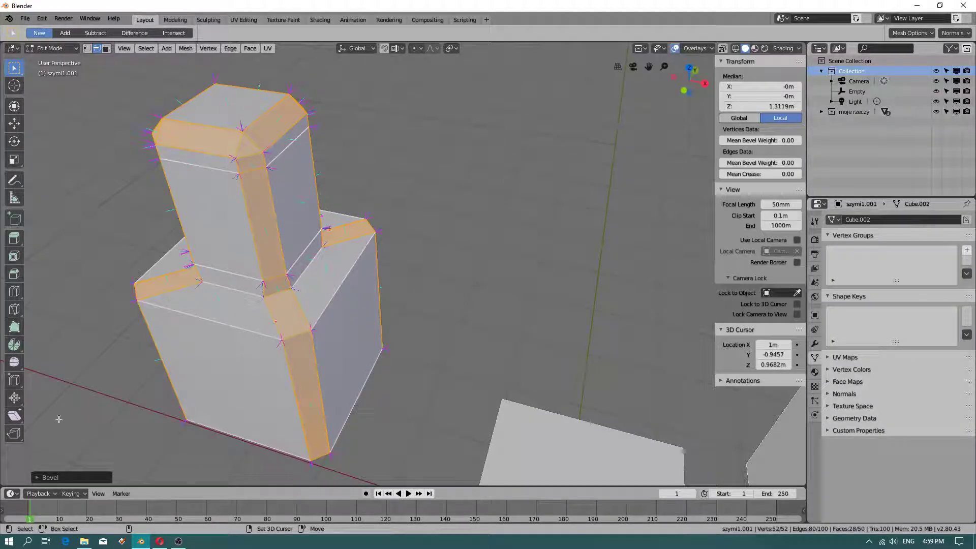
click(75, 478)
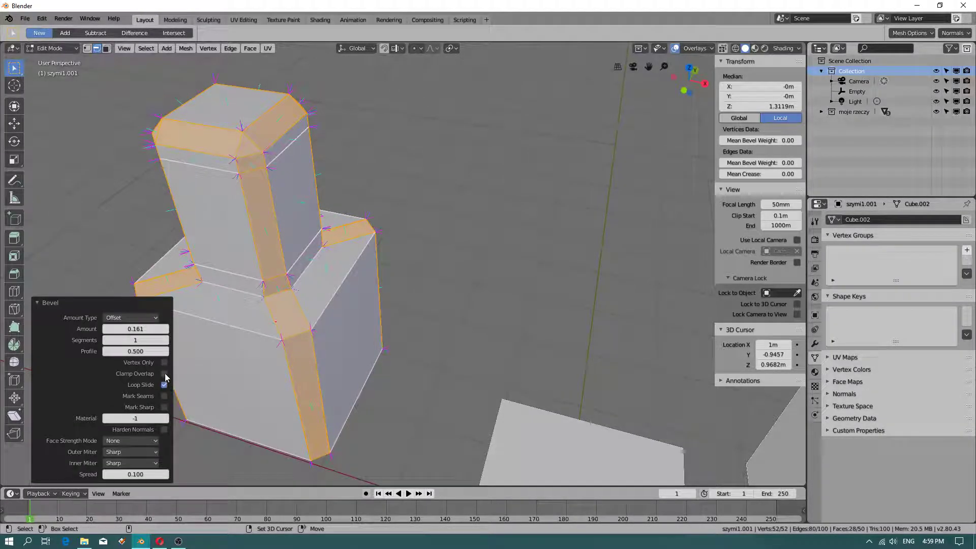
click(165, 340)
click(165, 340)
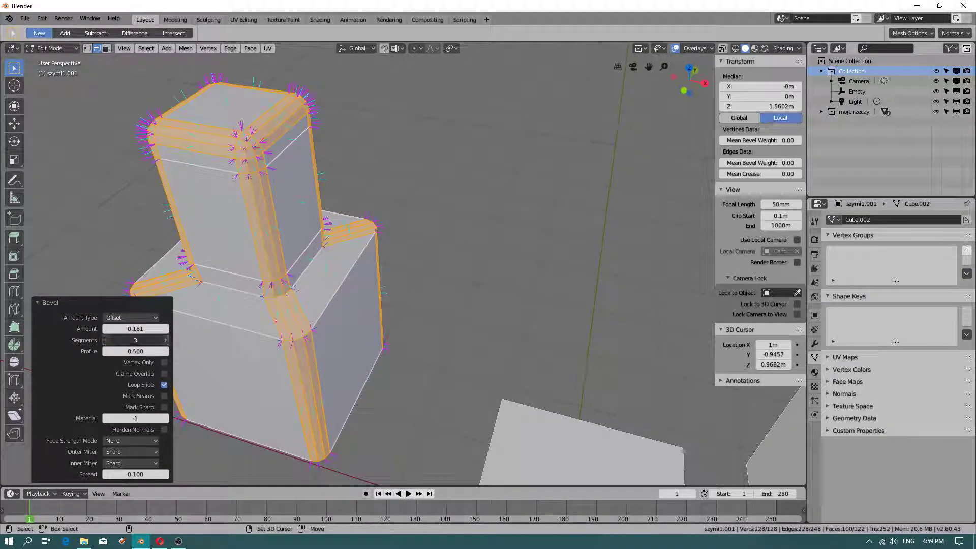
Return to Object Mode, then shade the tower smooth with Auto Smooth enabled at 30°
click(51, 47)
click(48, 57)
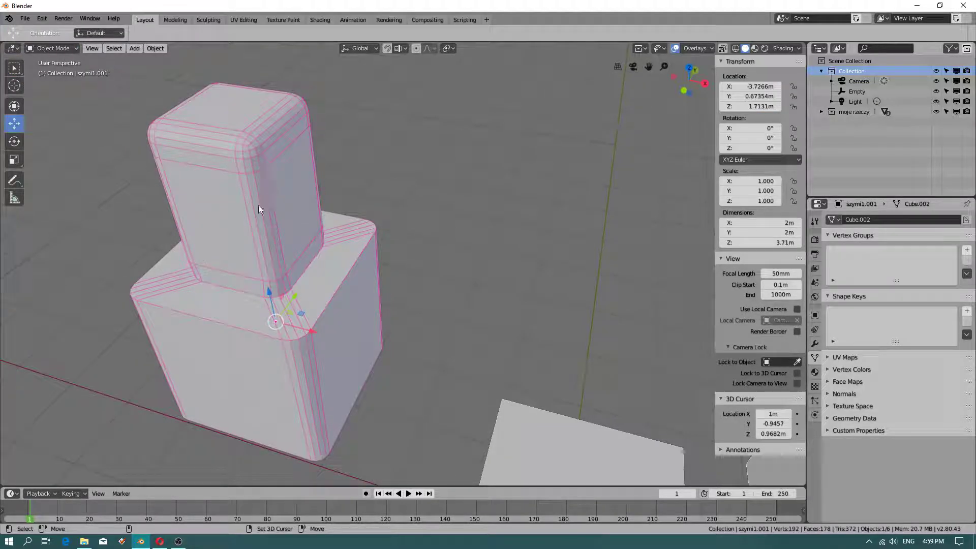
click(151, 48)
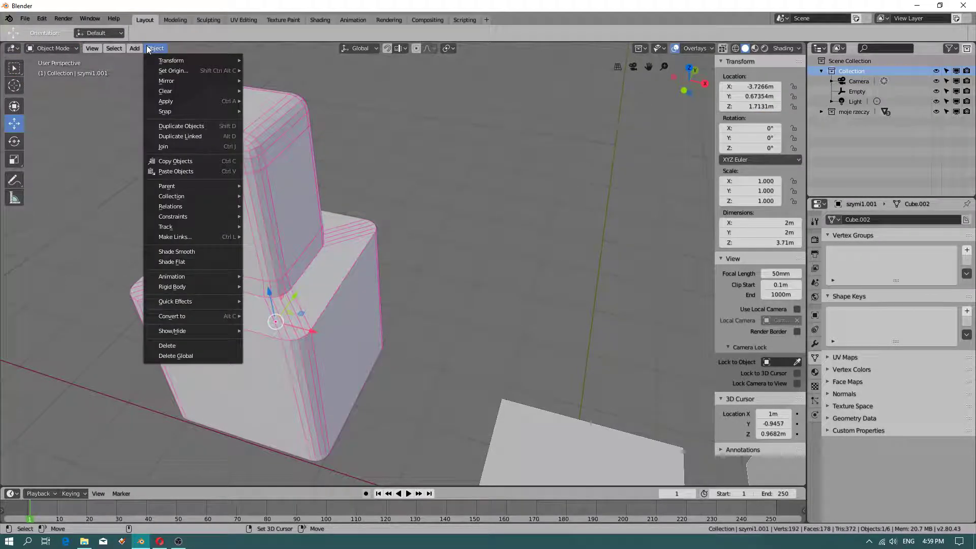
click(194, 252)
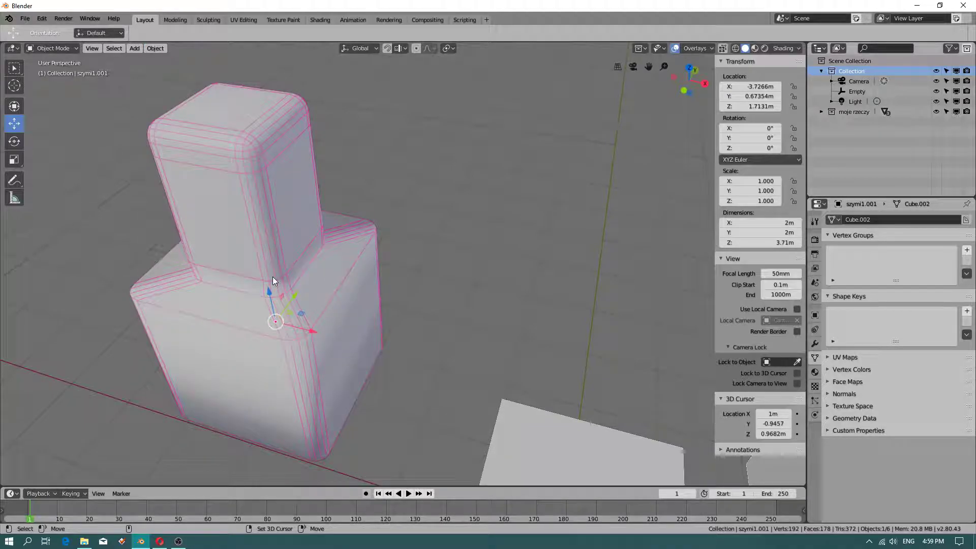
click(830, 394)
click(956, 420)
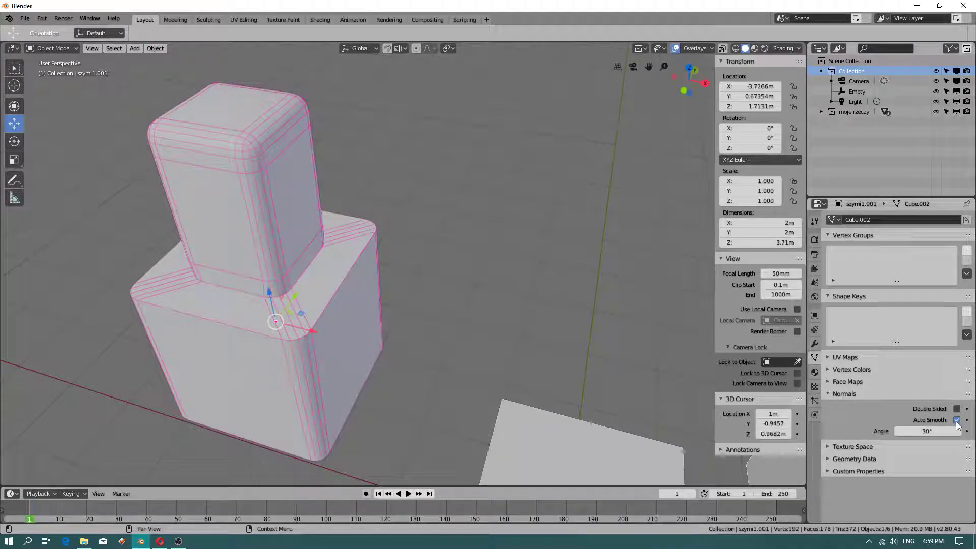
click(25, 18)
click(47, 96)
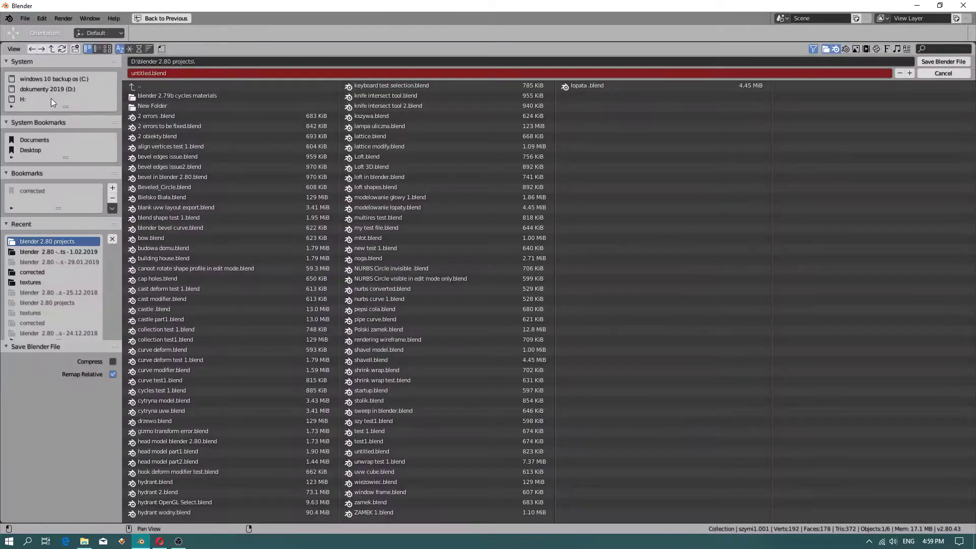
click(942, 73)
Save the scene as "working with collections" in the blender 2.80 projects folder
click(24, 19)
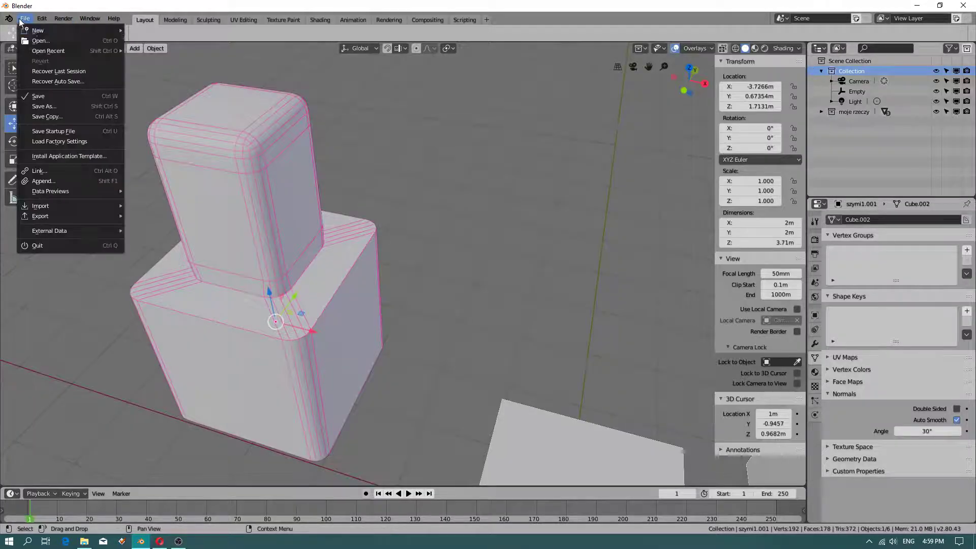
click(54, 104)
click(158, 72)
text(working with collect)
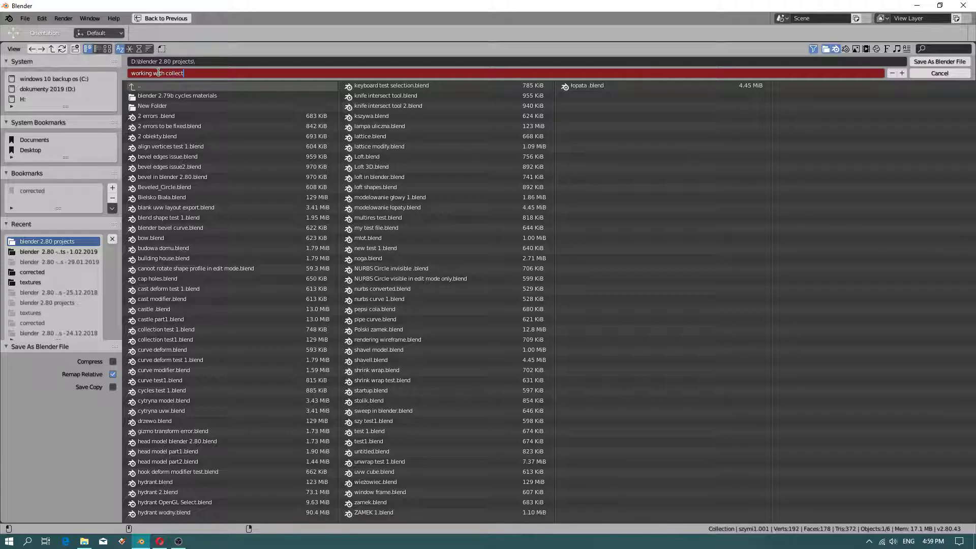
text(ions)
key(Return)
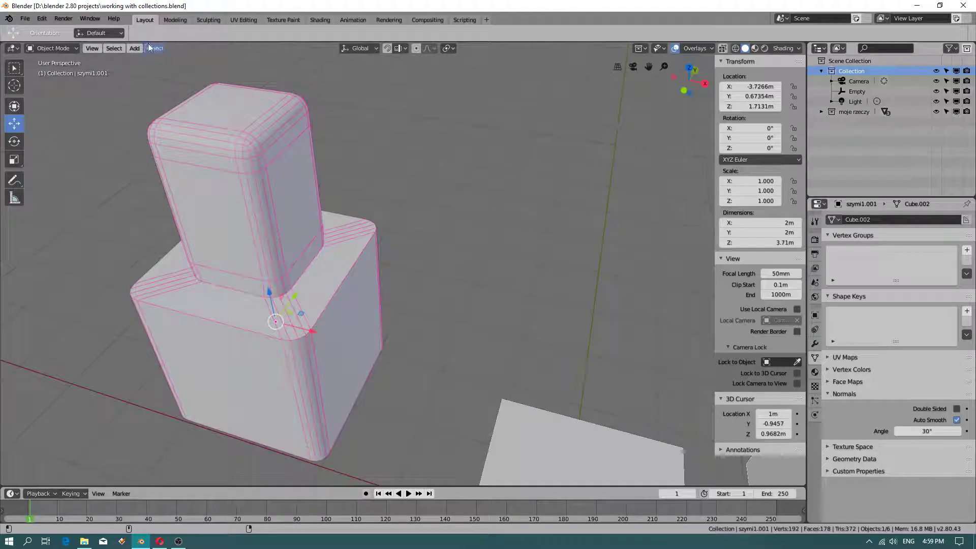
Rename the szymi1.001 tower object in the moje rzeczy collection as bevel
click(116, 18)
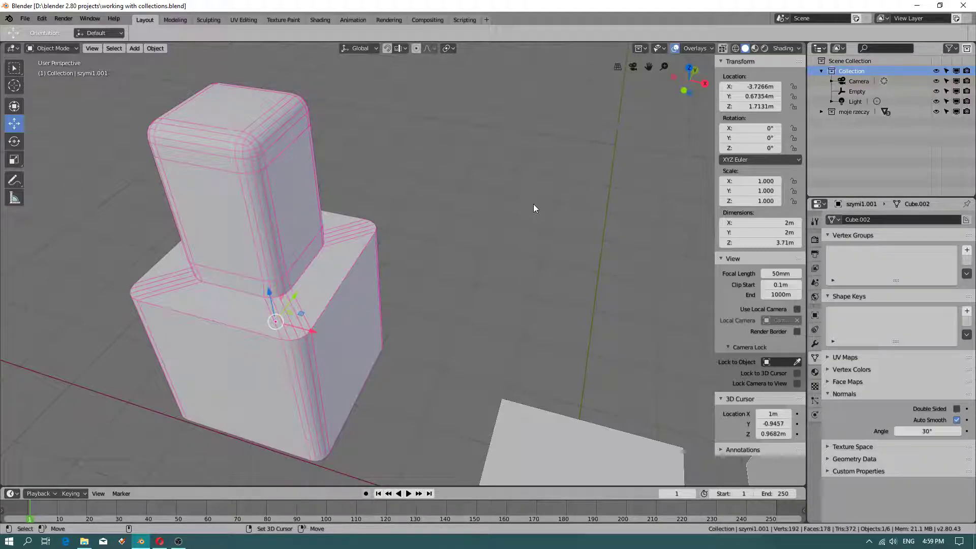
alt+right_drag(490, 216, 488, 342)
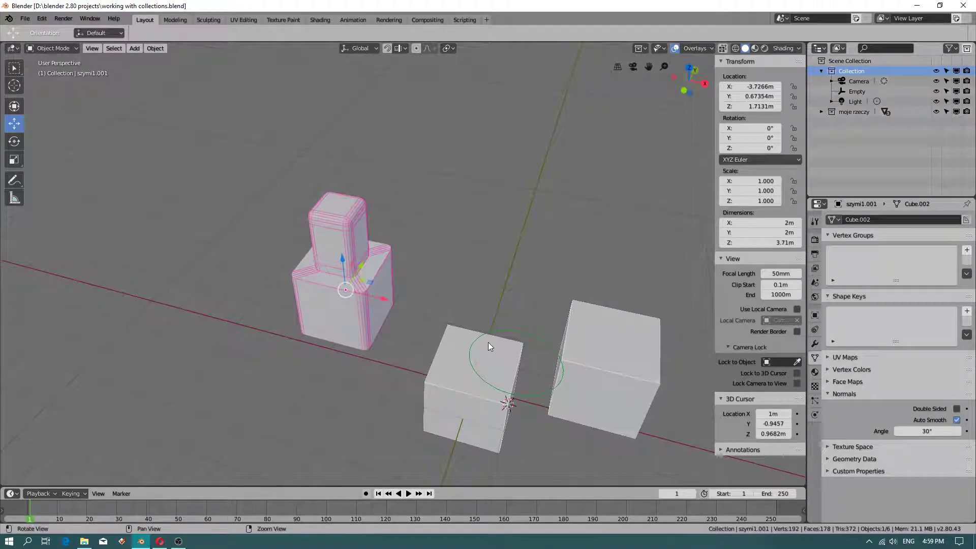
alt+middle_drag(488, 343, 402, 340)
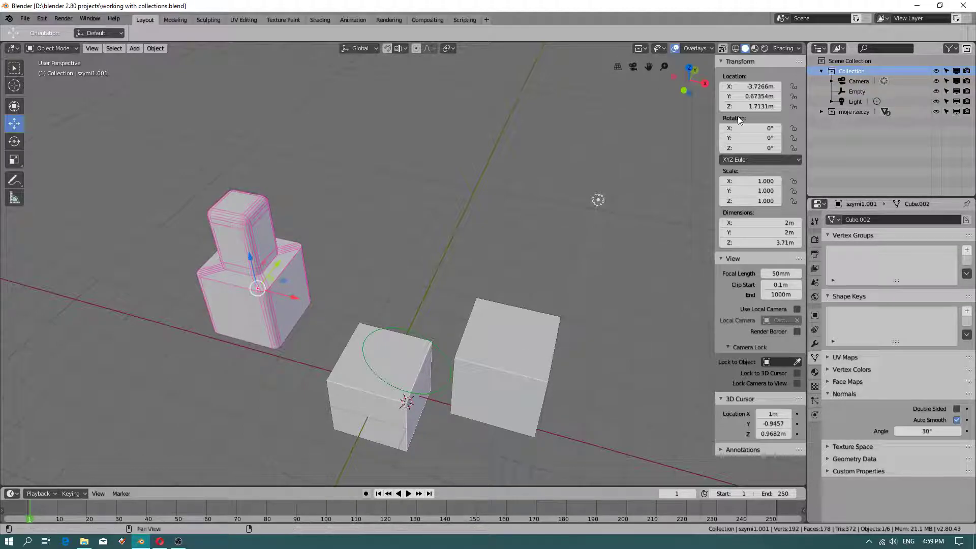
click(856, 115)
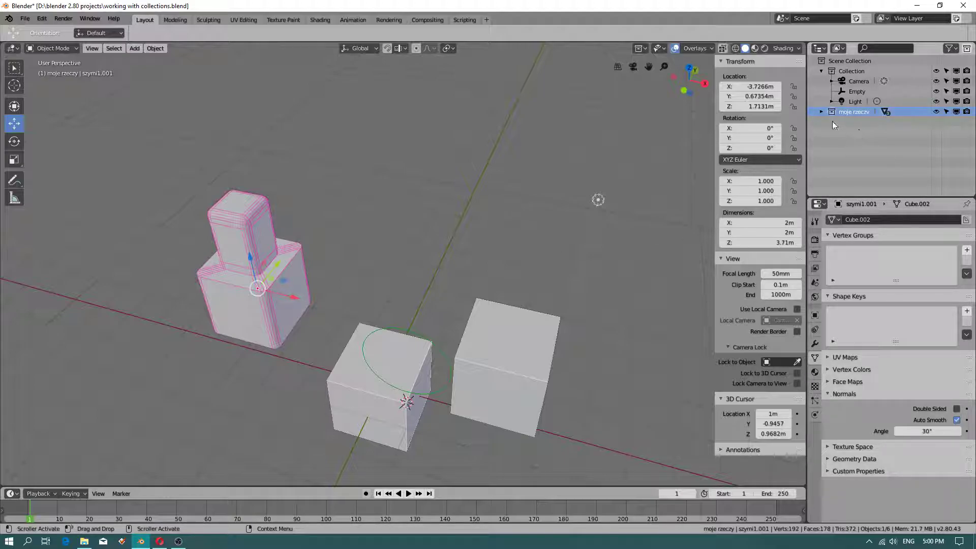
click(820, 112)
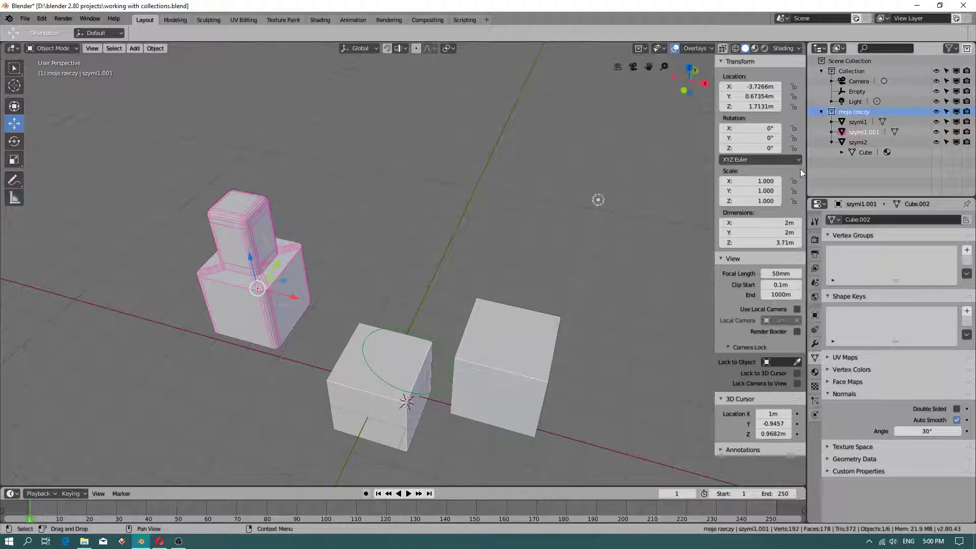
double_click(866, 132)
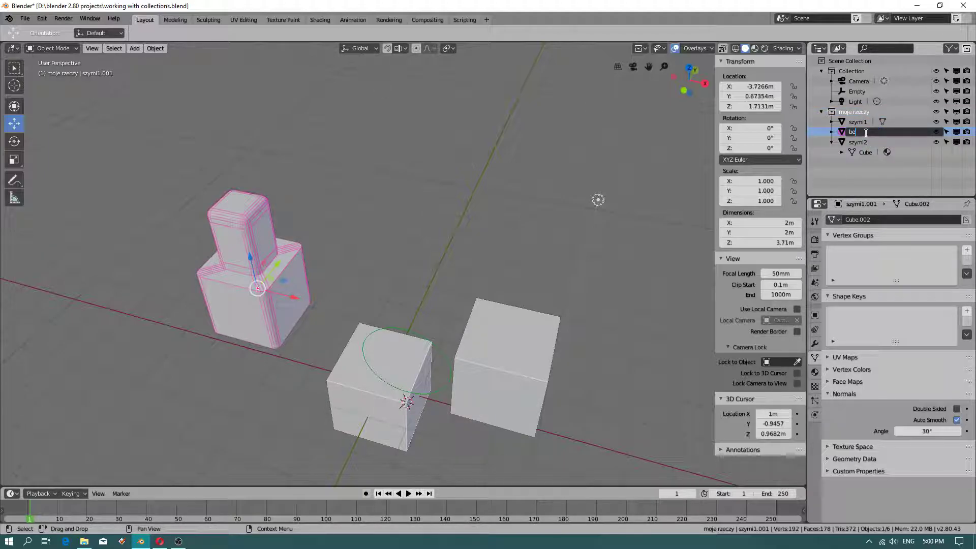
text(bevel)
key(Return)
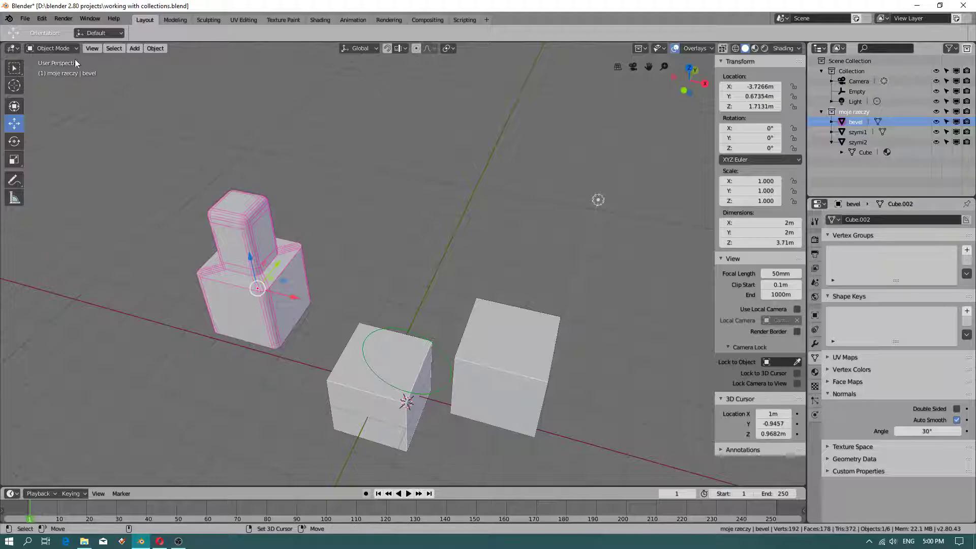
Save the scene over the existing file and revert to the saved version
click(25, 18)
click(38, 97)
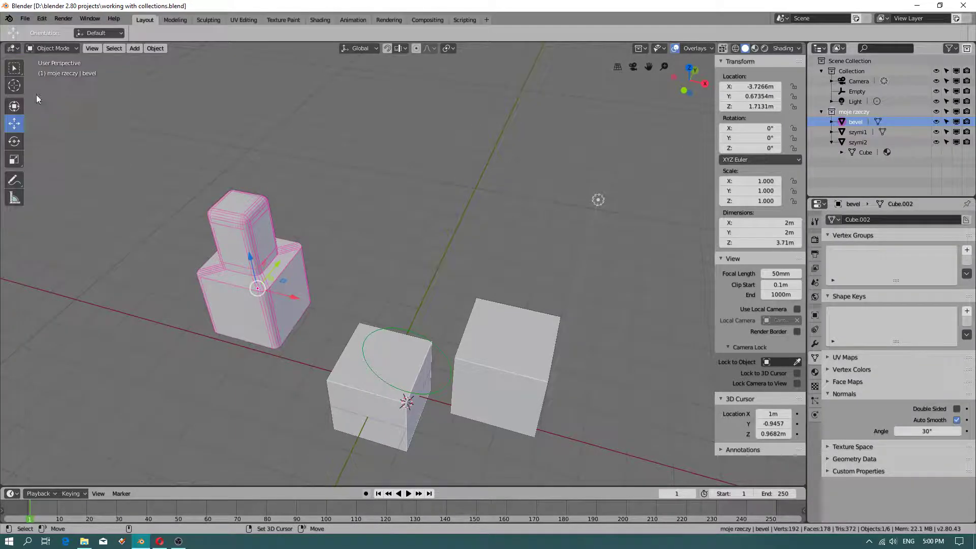
click(25, 18)
click(43, 60)
click(43, 56)
Unlink the moje rzeczy collection from the scene
click(855, 111)
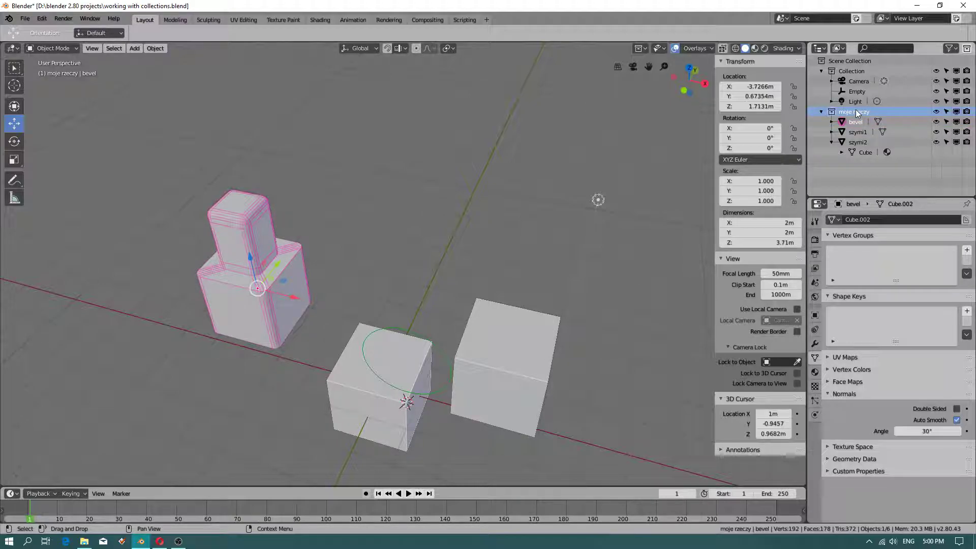
right_click(856, 111)
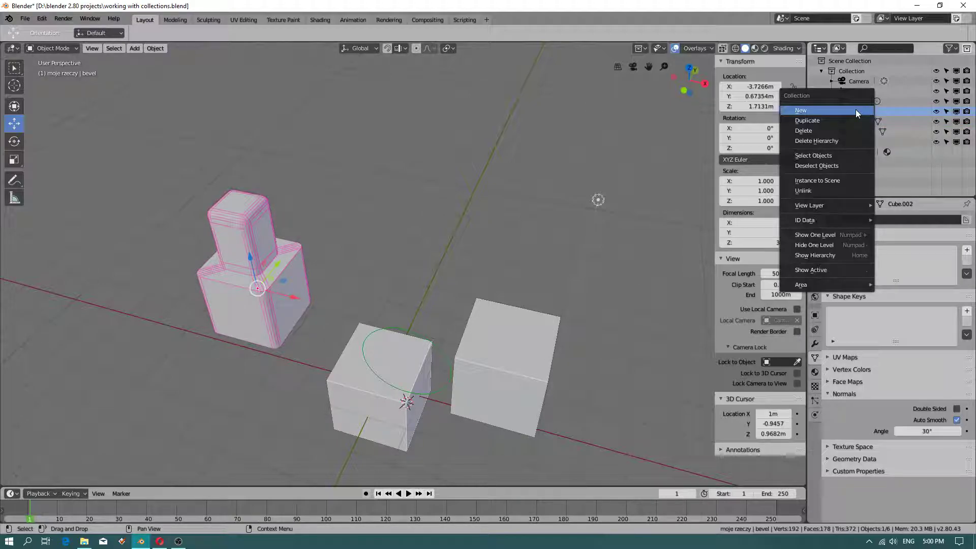
click(826, 190)
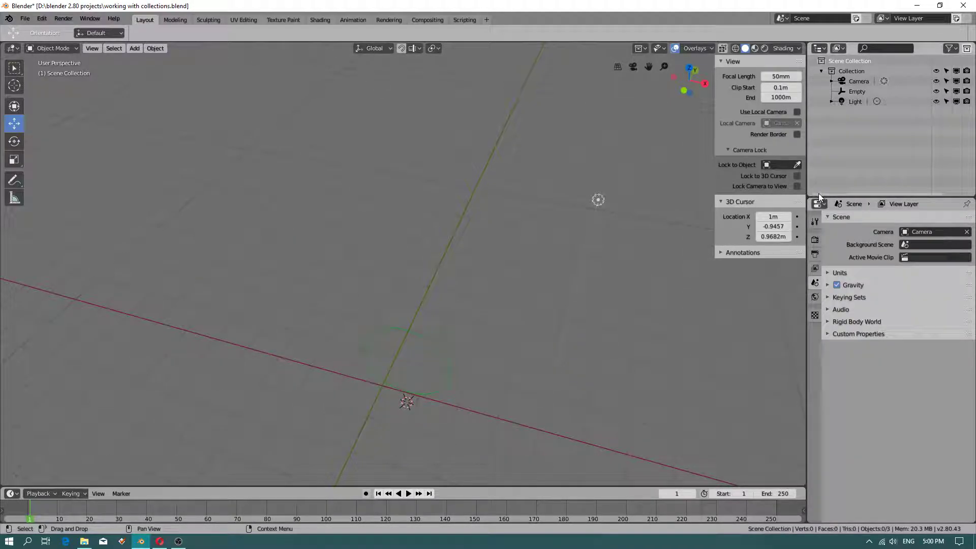
Display the current file's data in the outliner and select the szymi2, szymi1 and bevel objects under Objects
click(838, 50)
click(849, 96)
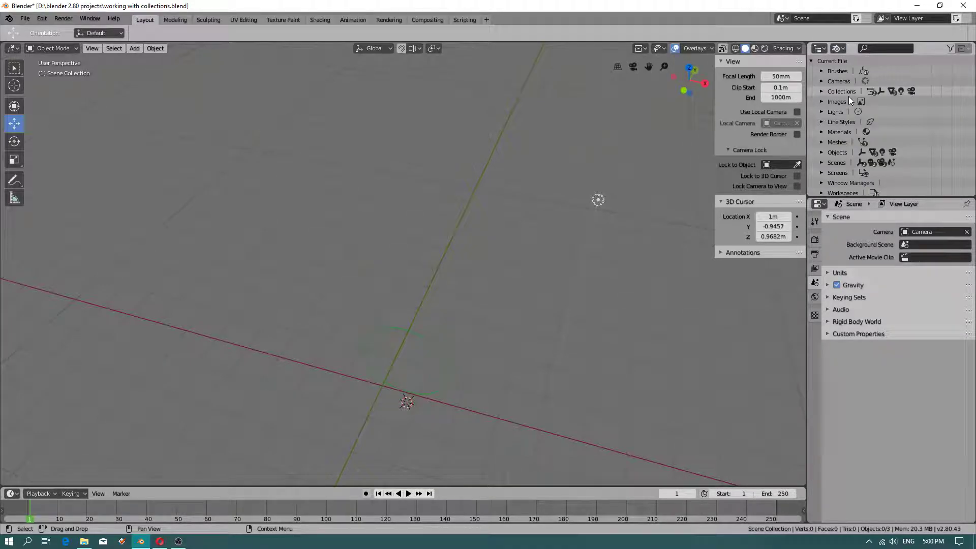
click(821, 153)
scroll(831, 157, down, 2)
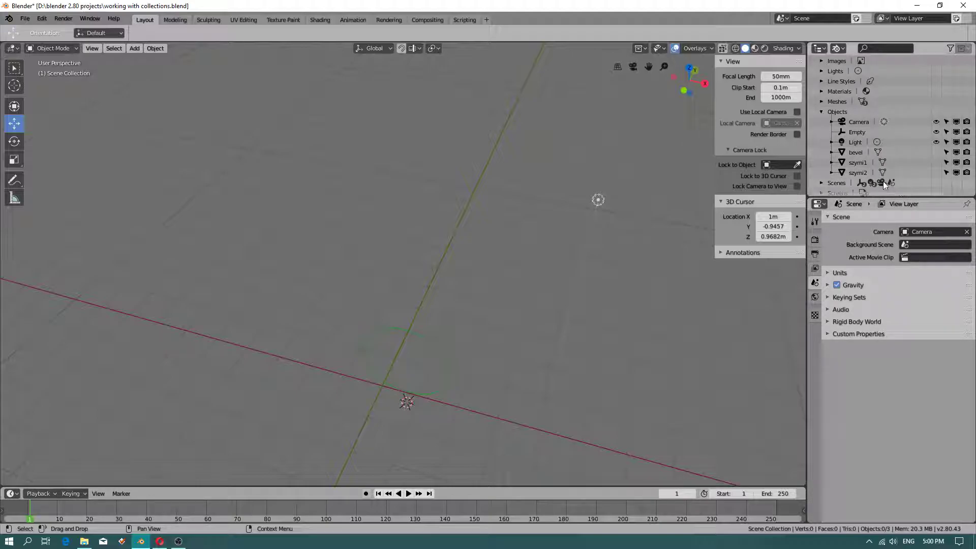
click(862, 171)
shift+click(858, 161)
shift+click(858, 152)
Expand the file's collections in the outliner and link the moje rzeczy collection back to the scene
scroll(879, 165, up, 2)
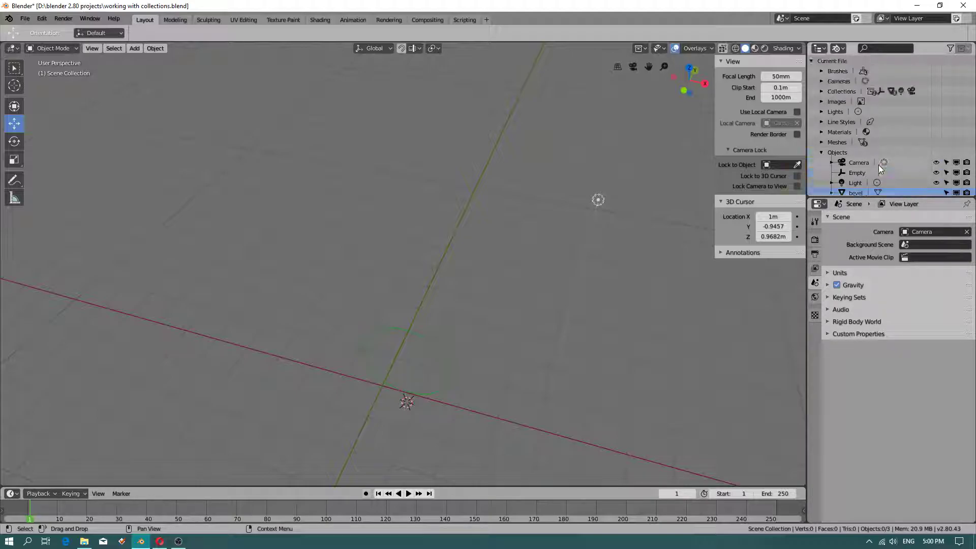
click(822, 92)
click(832, 111)
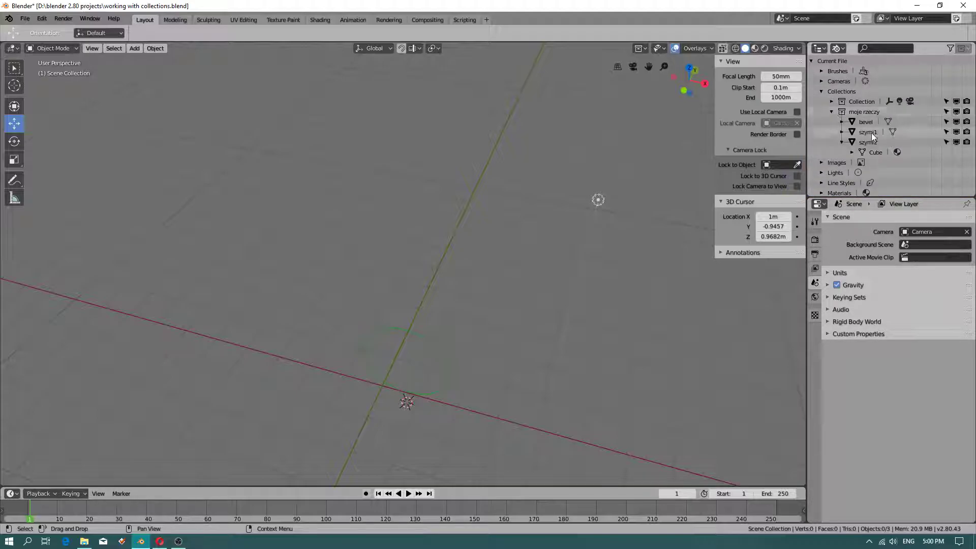
scroll(887, 152, down, 2)
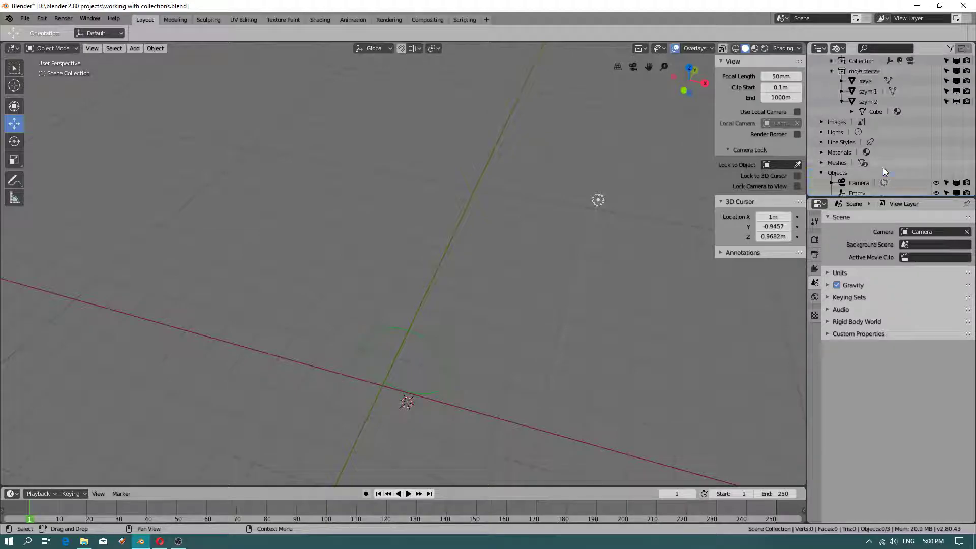
scroll(883, 170, up, 1)
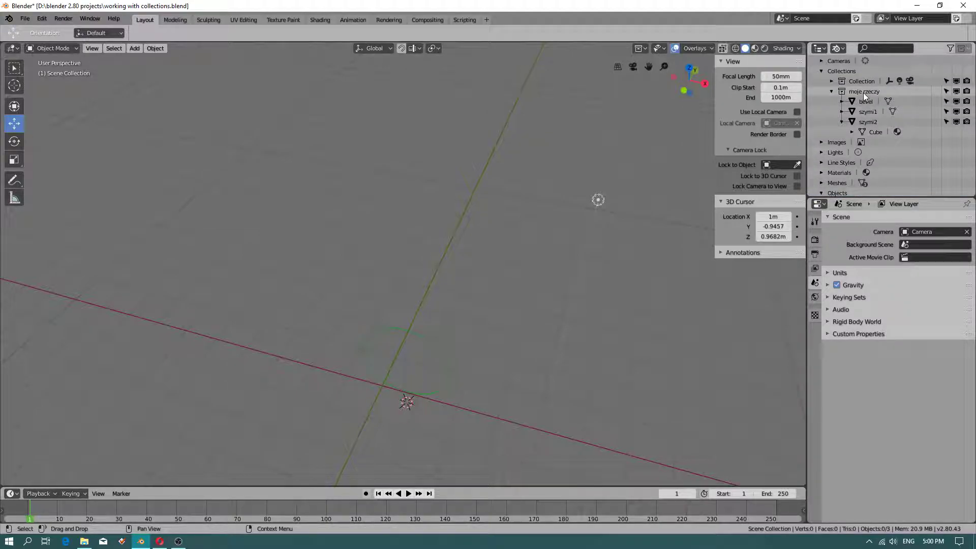
right_click(863, 93)
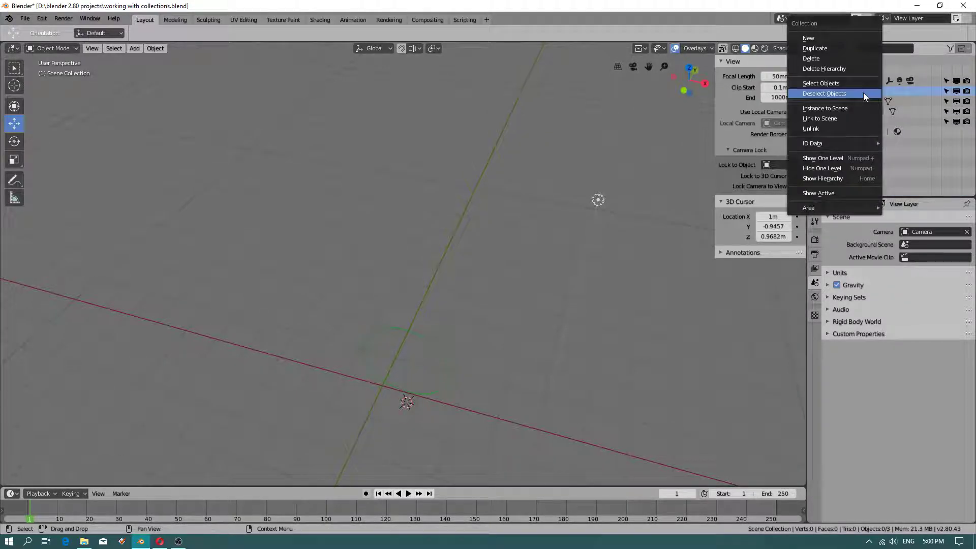
click(843, 119)
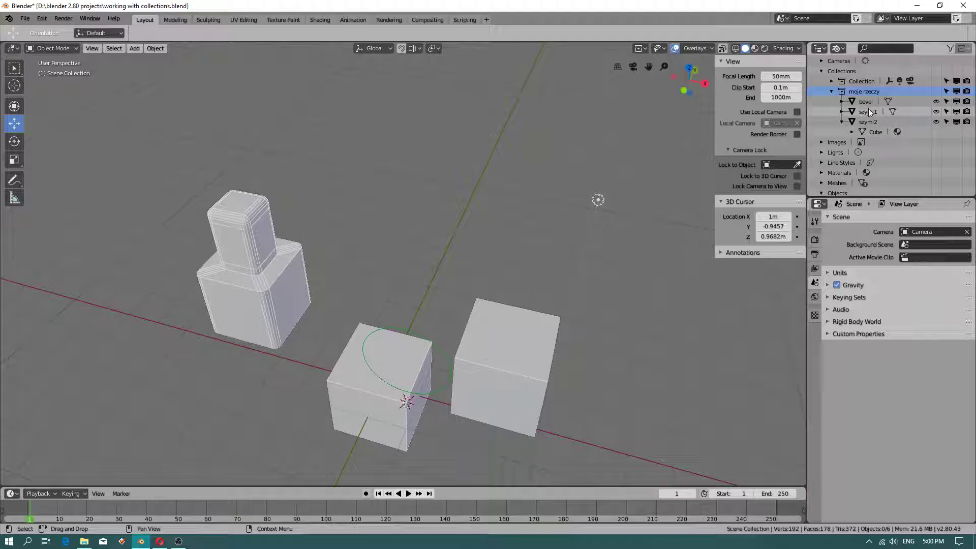
Try to unlink the moje rzeczy collection from the file data list, and select its objects
right_click(863, 90)
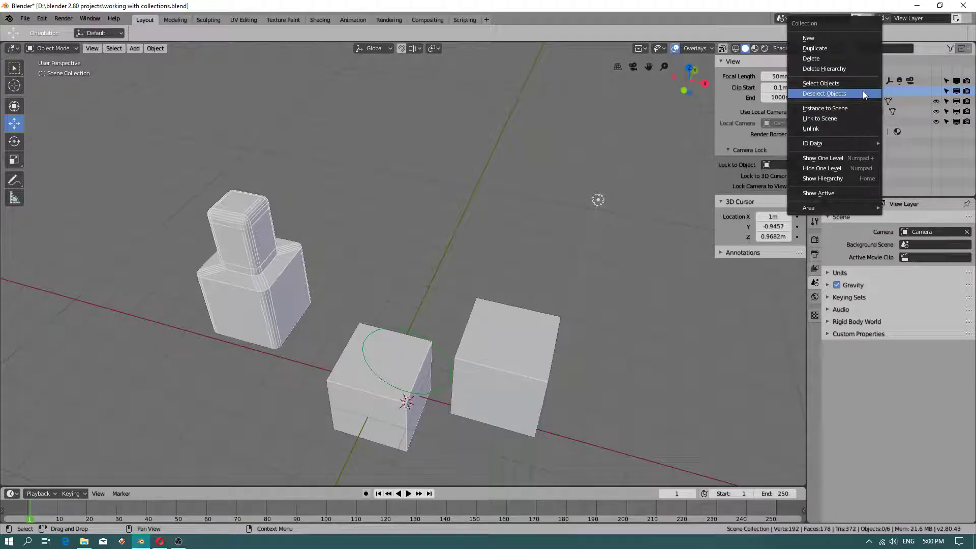
click(844, 128)
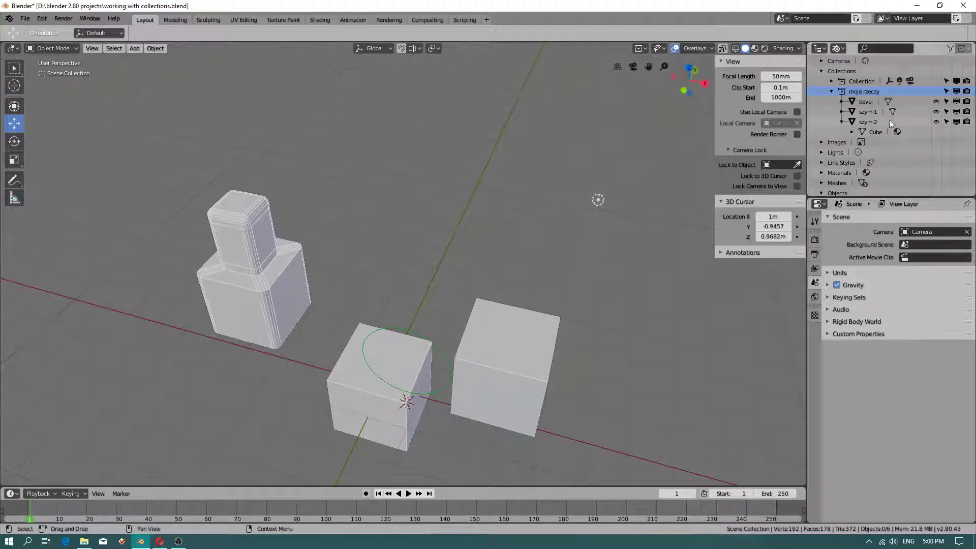
click(861, 95)
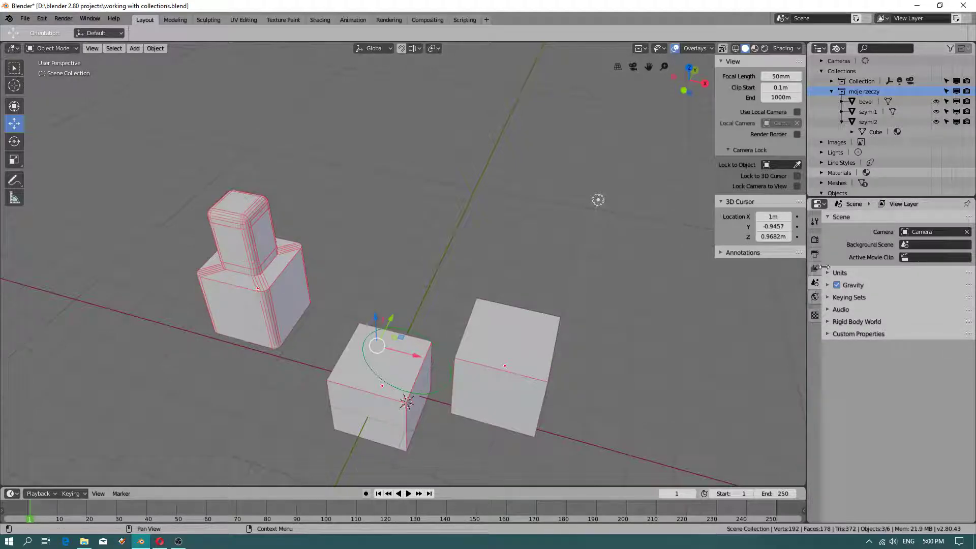
Return the outliner to the View Layer display and look through the scene, output and tool properties for collection options
click(838, 49)
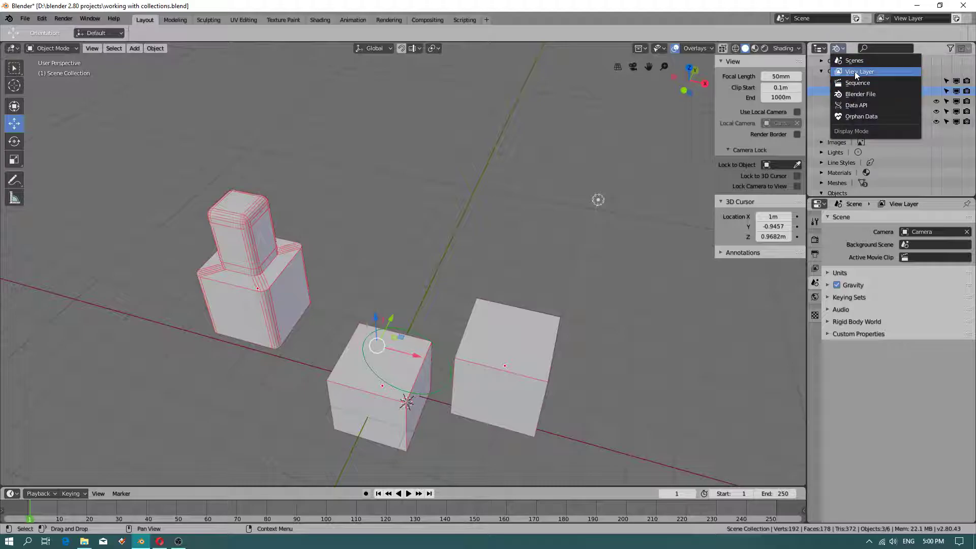
click(856, 72)
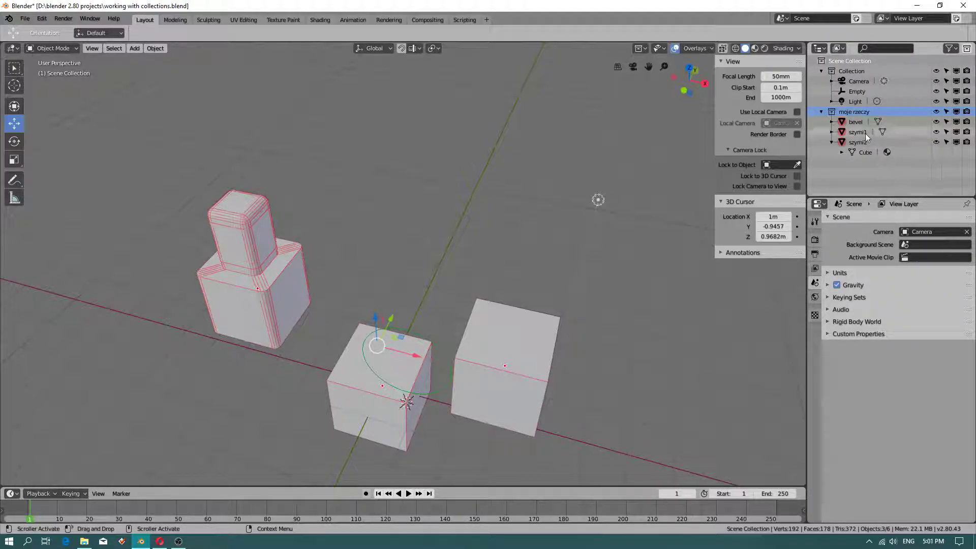
click(816, 268)
click(815, 283)
click(825, 322)
click(824, 307)
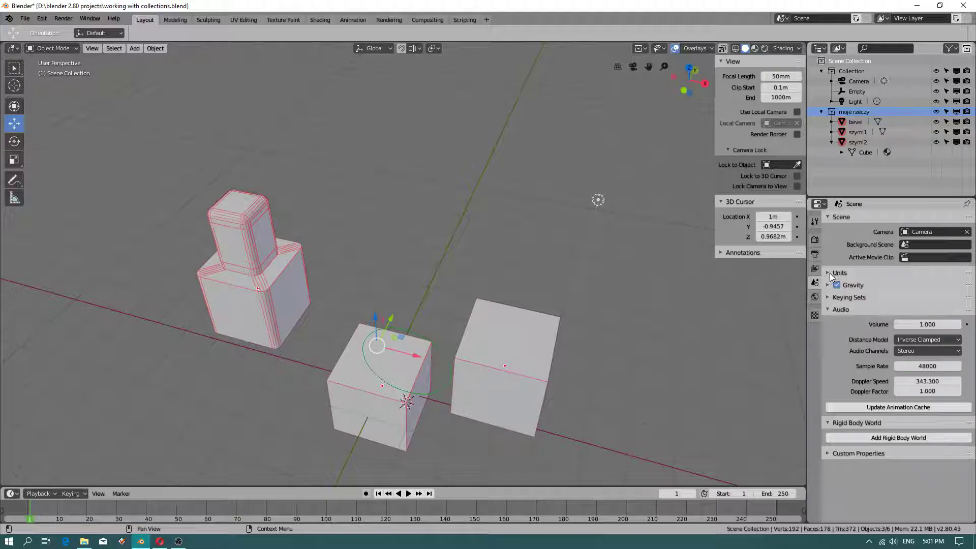
click(814, 254)
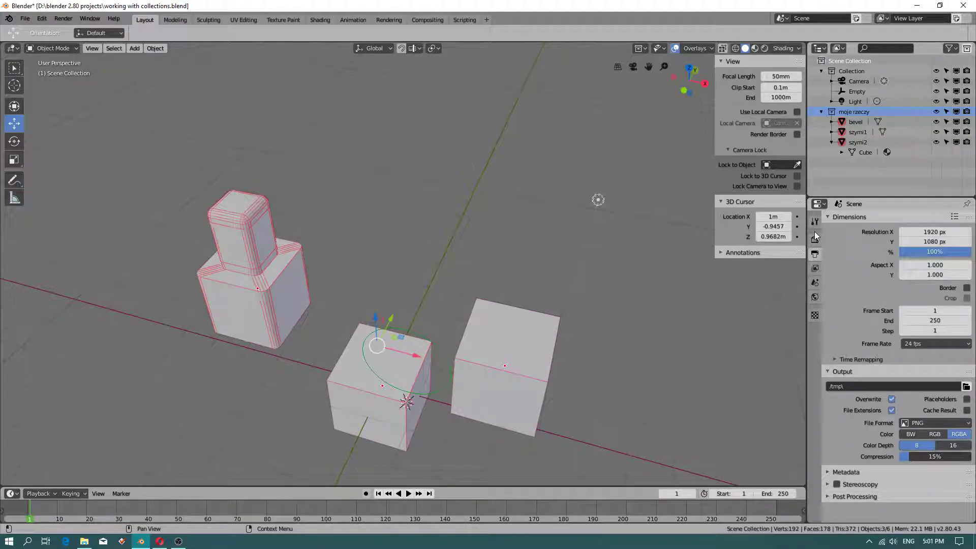
click(815, 225)
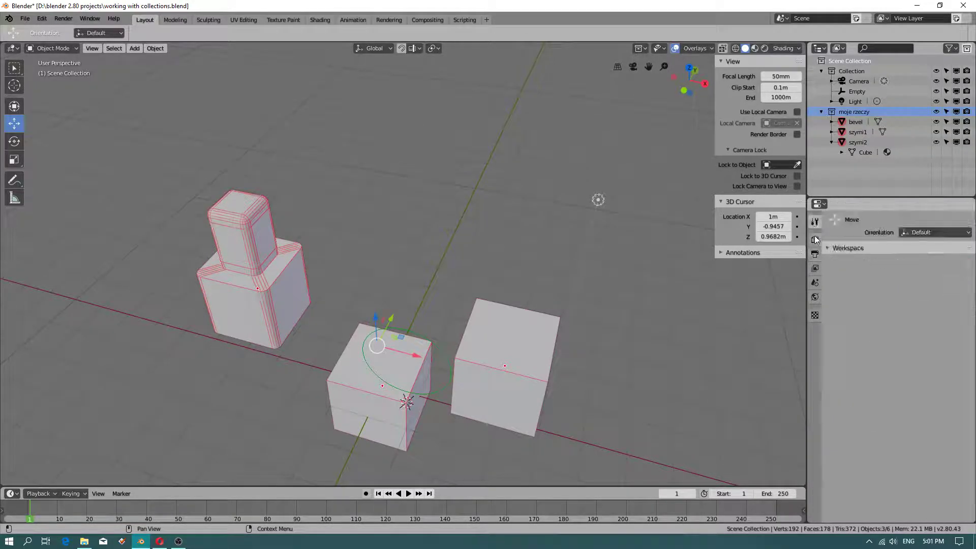
Select the szymi1, szymi2 and bevel objects together, with bevel as the active object
click(539, 363)
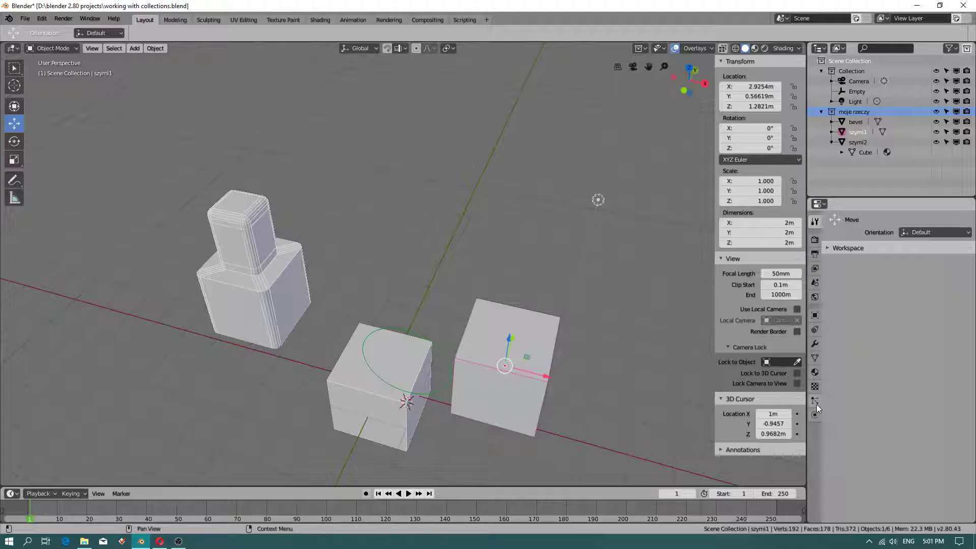
shift+click(352, 416)
shift+click(303, 316)
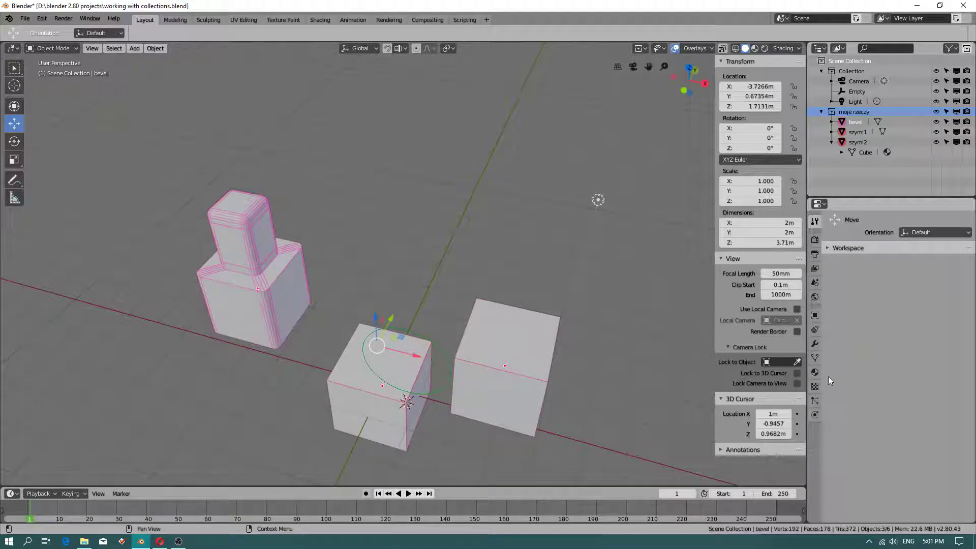
Unlink the moje rzeczy collection through the collection settings in the bevel object's properties
click(814, 374)
click(814, 359)
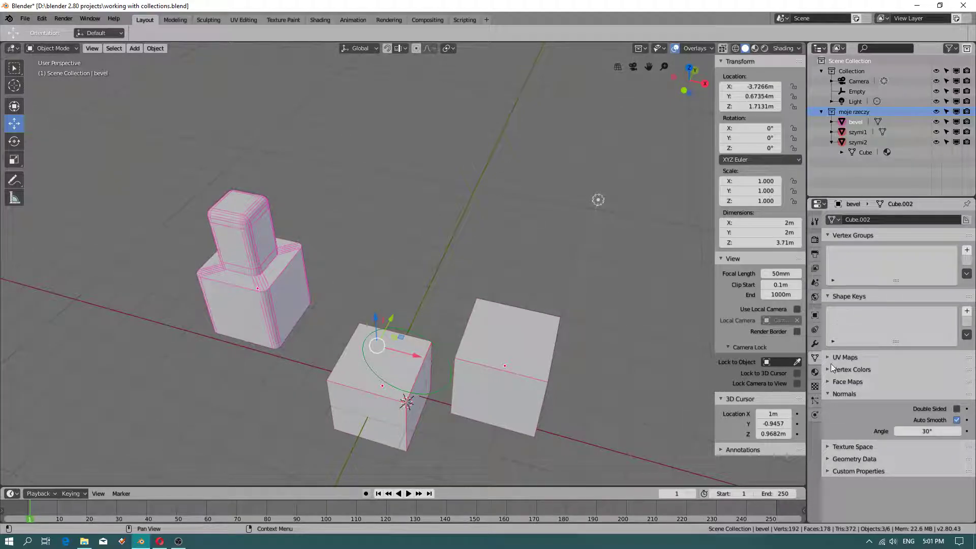
click(815, 330)
click(815, 316)
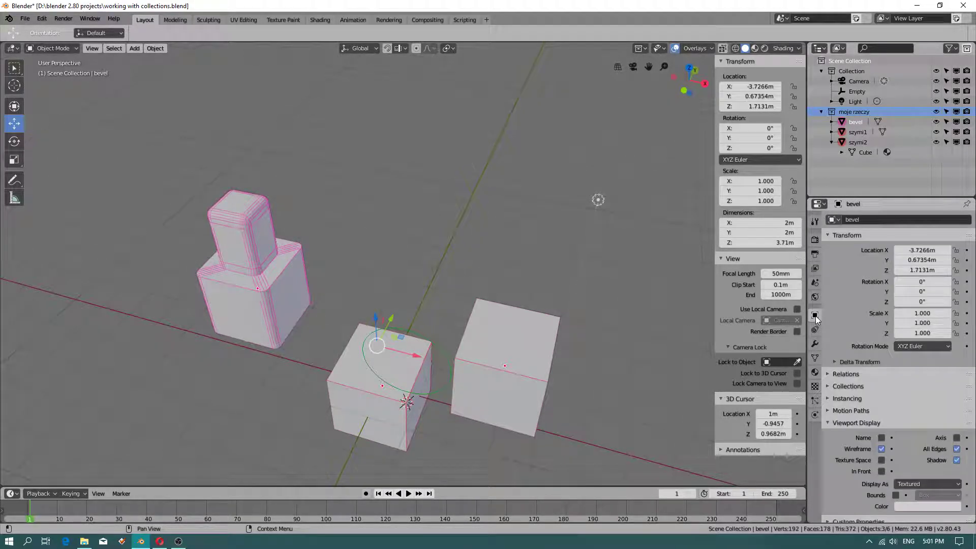
click(831, 386)
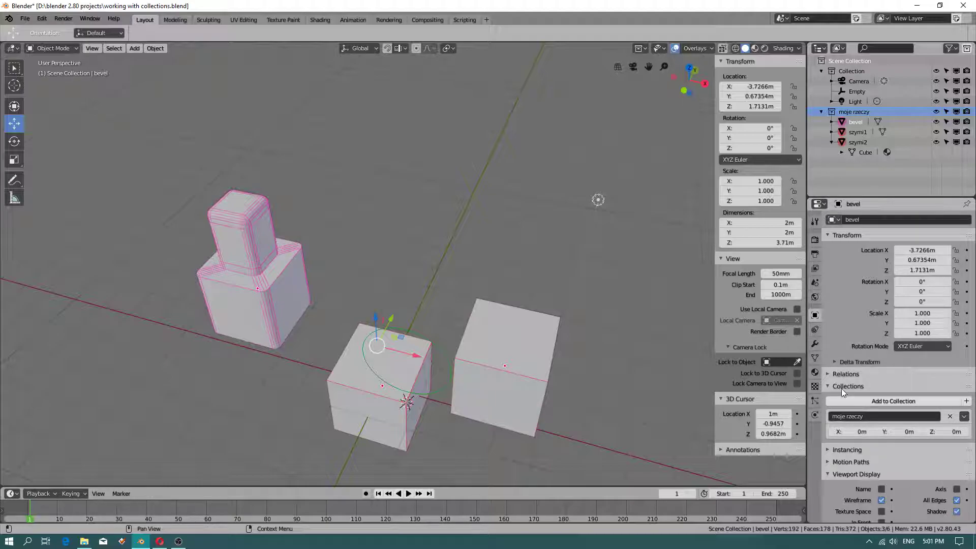
scroll(841, 388, down, 1)
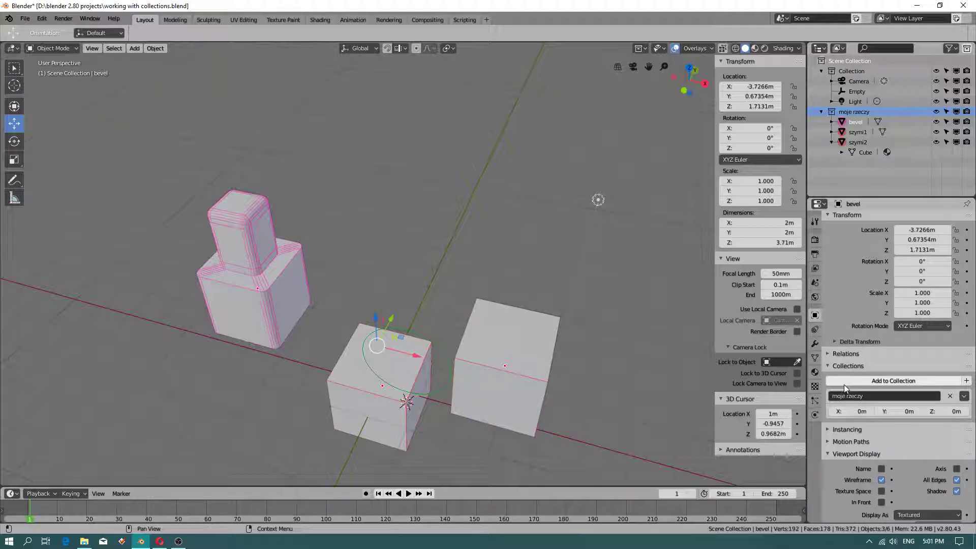
click(965, 397)
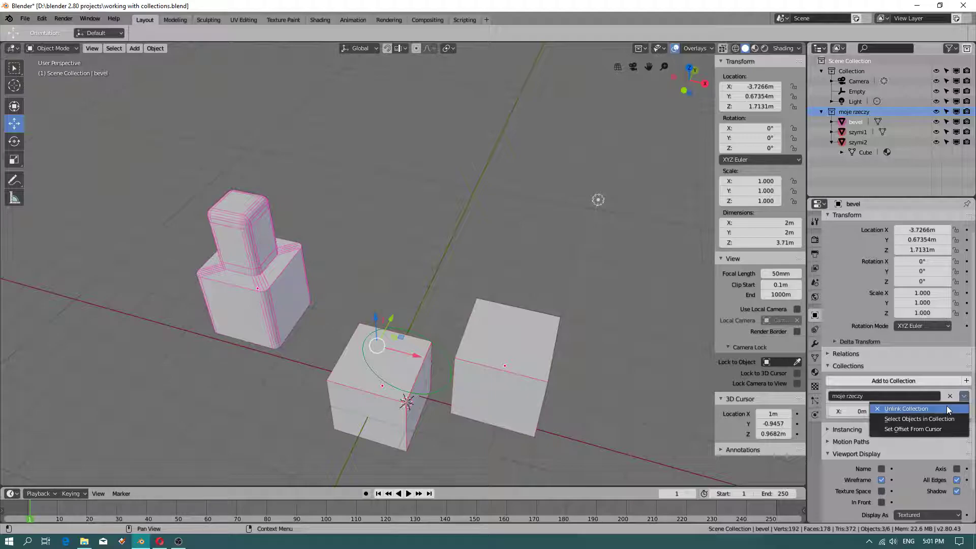
click(947, 405)
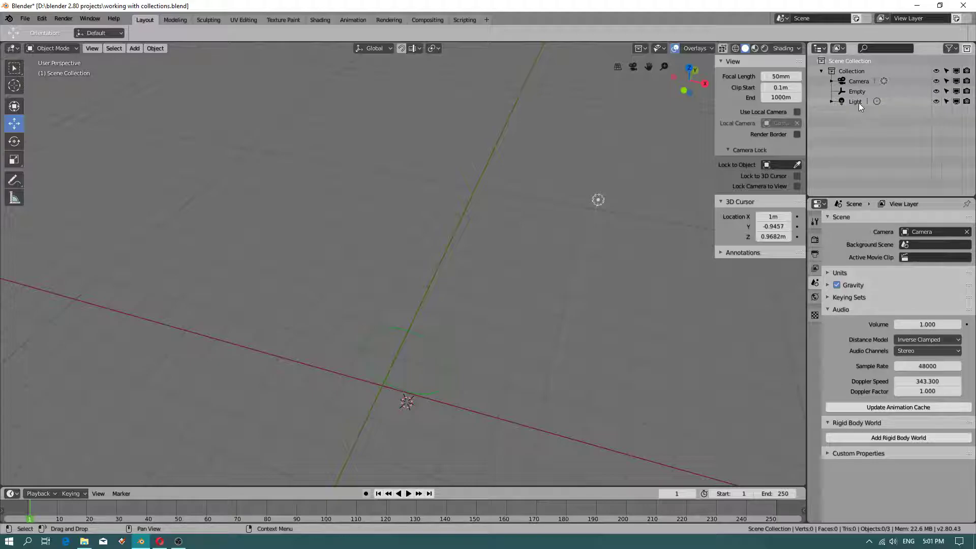
Display the current Blender file's data in the outliner
click(819, 49)
click(820, 50)
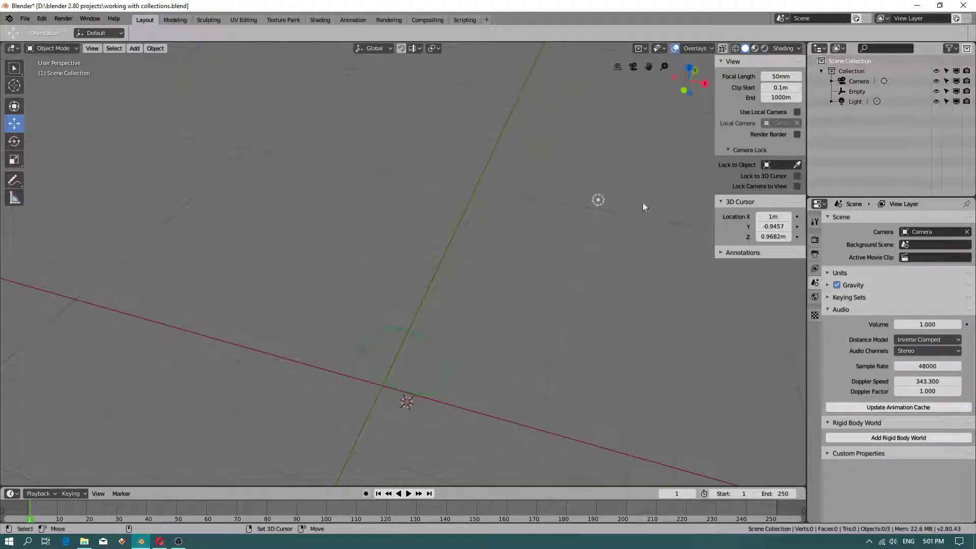
click(835, 48)
click(857, 94)
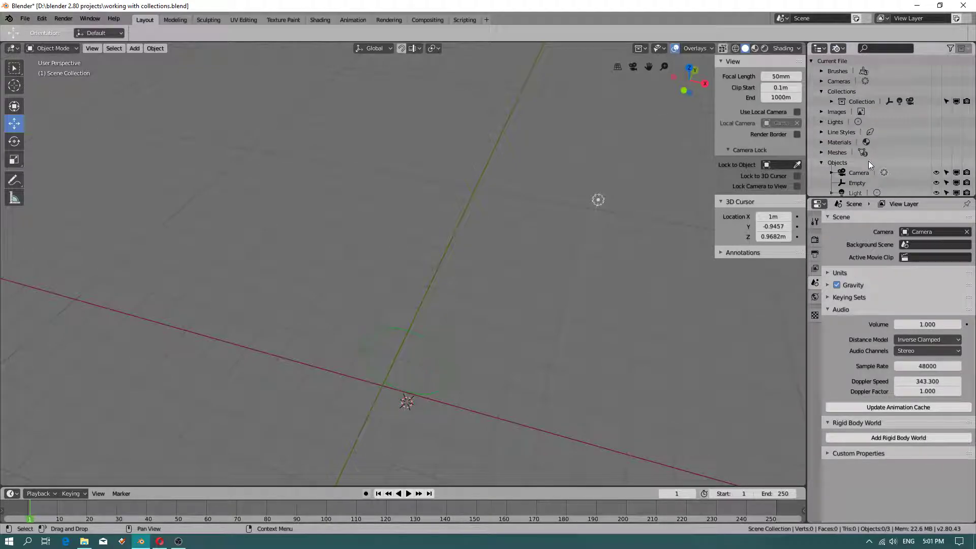
Try to unlink the Cube, Cube.001 and Cube.002 meshes listed under Meshes
click(821, 153)
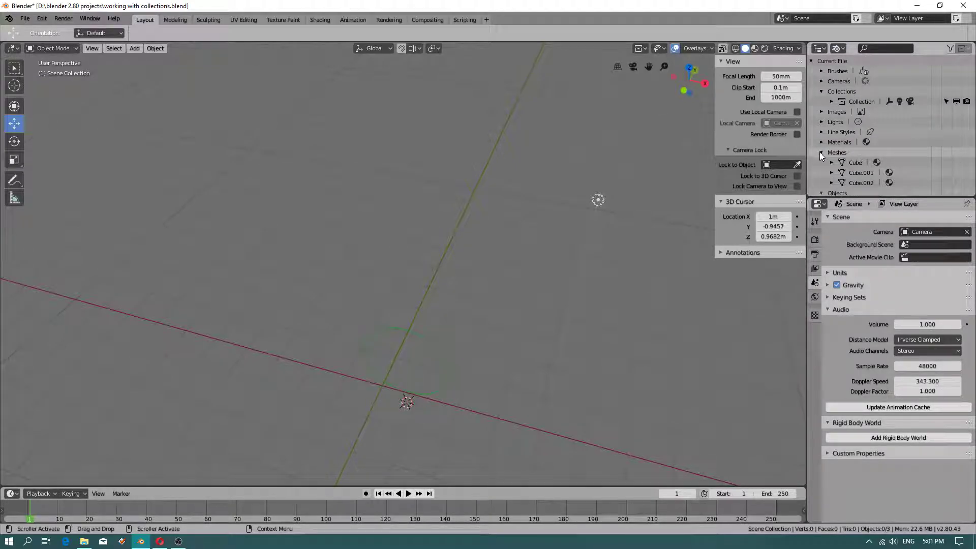
click(852, 164)
click(855, 173)
shift+click(858, 180)
shift+click(855, 162)
right_click(855, 162)
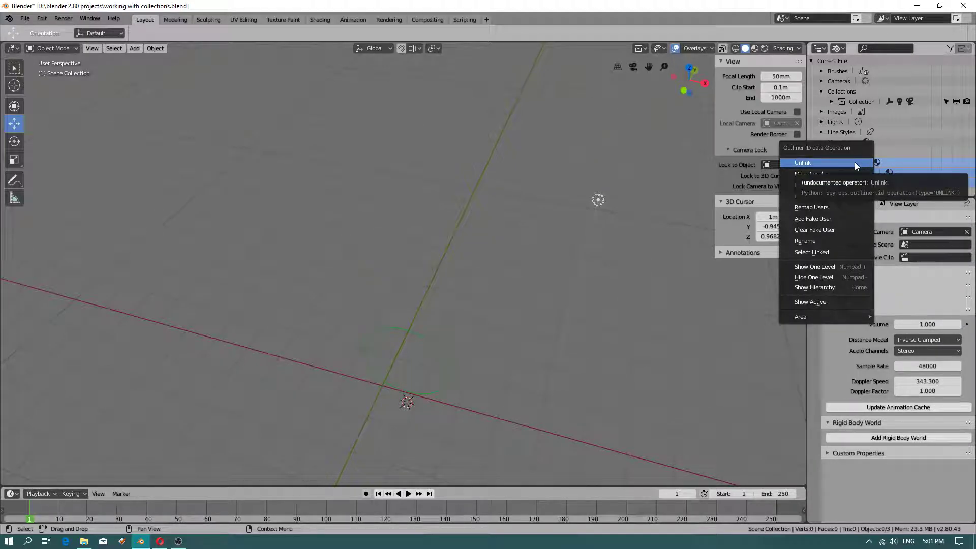
click(855, 162)
Examine the file's objects, meshes and the contents of Collection in the outliner for the unlinked items
scroll(870, 162, down, 2)
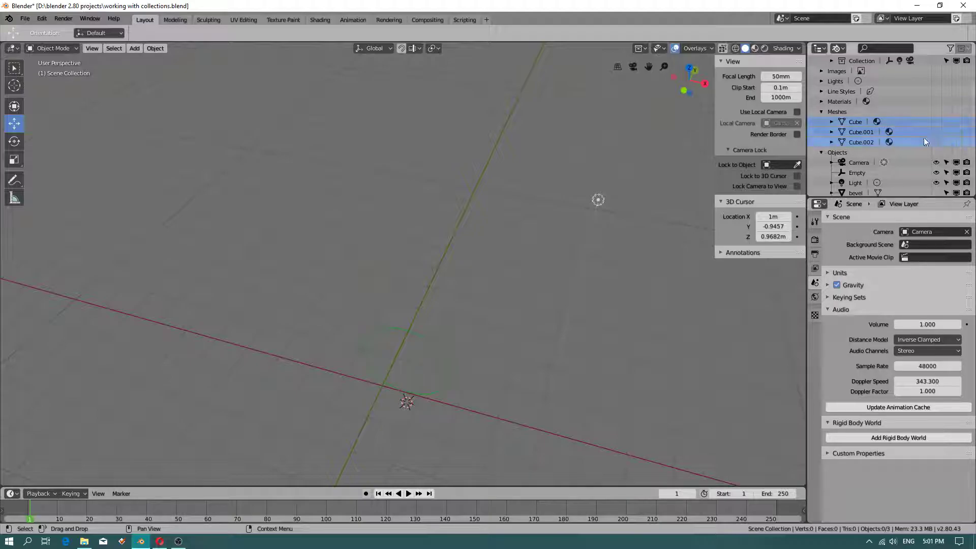
scroll(875, 152, down, 3)
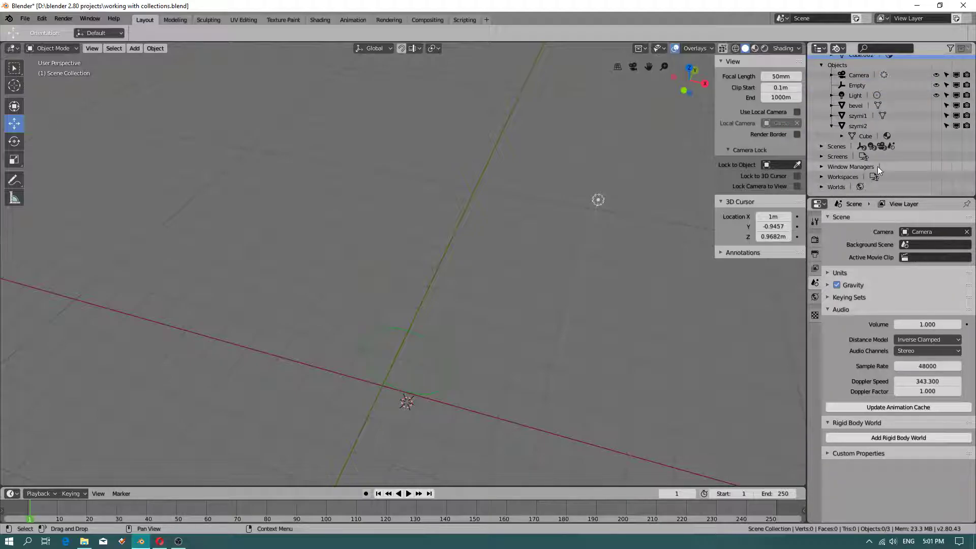
scroll(880, 166, up, 3)
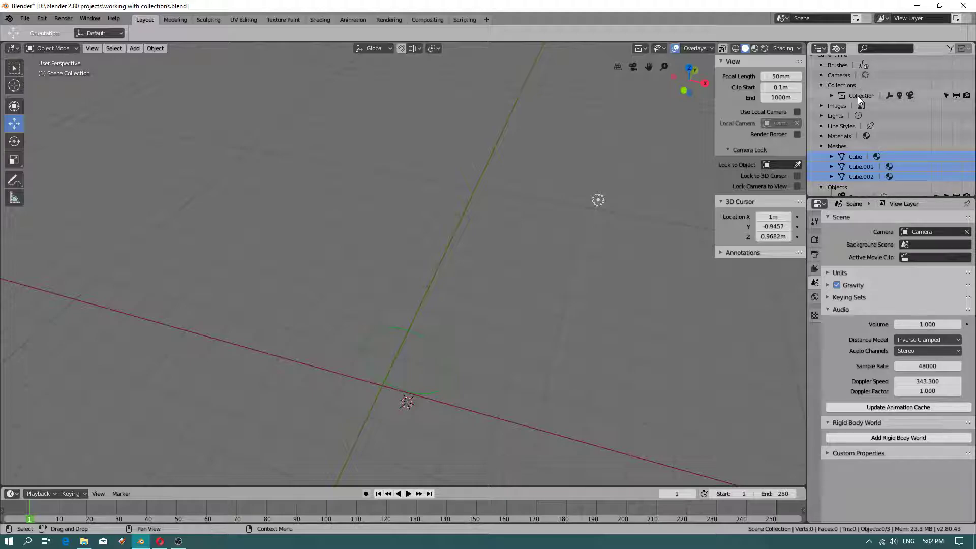
click(831, 95)
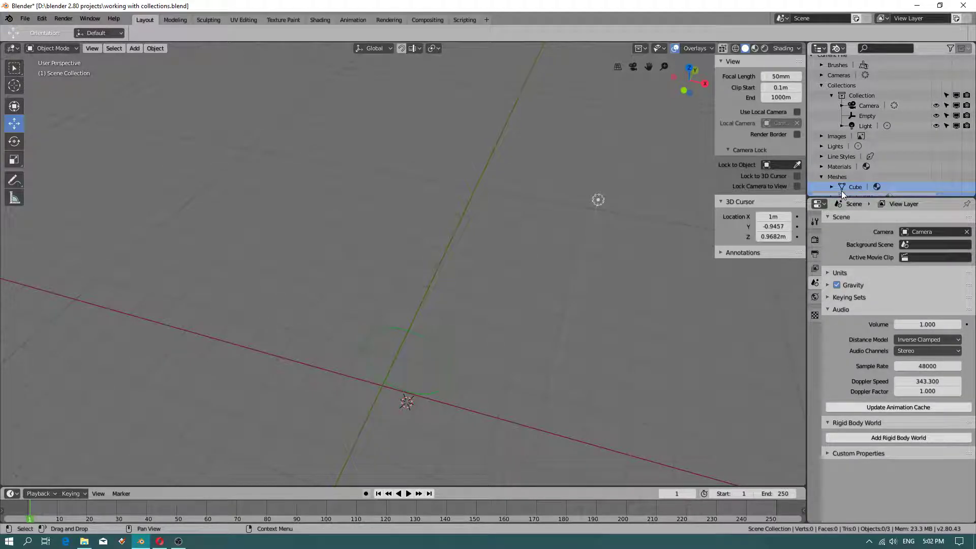
scroll(841, 190, down, 1)
click(838, 156)
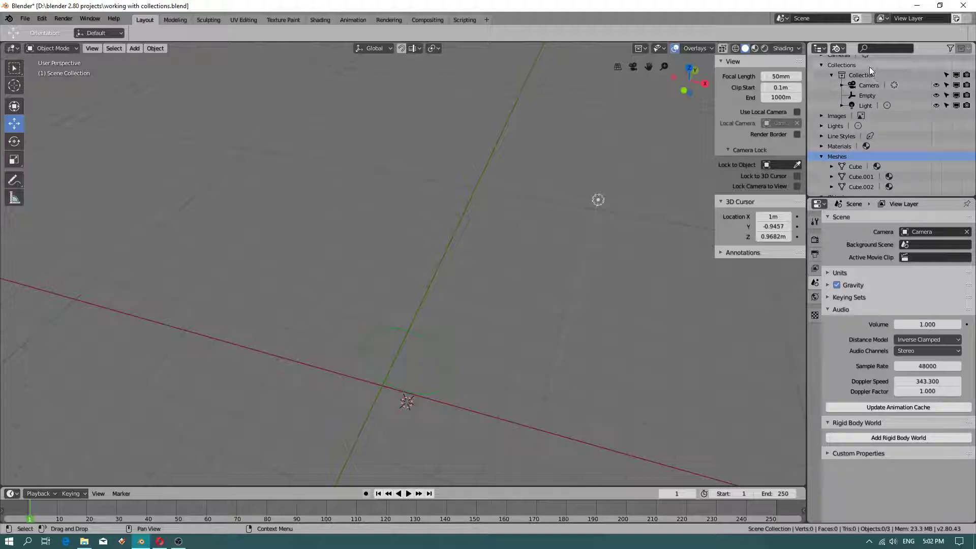
click(862, 163)
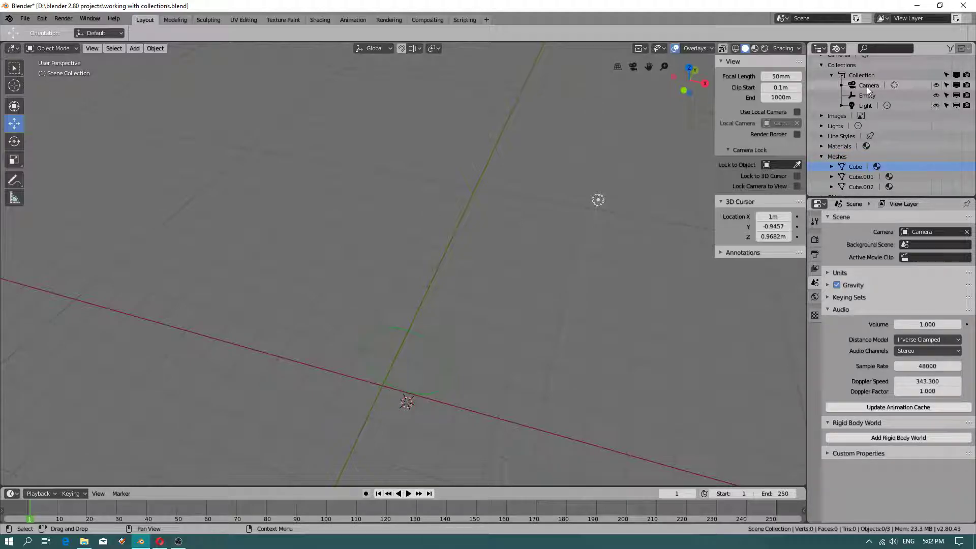
scroll(867, 86, up, 1)
scroll(869, 152, down, 3)
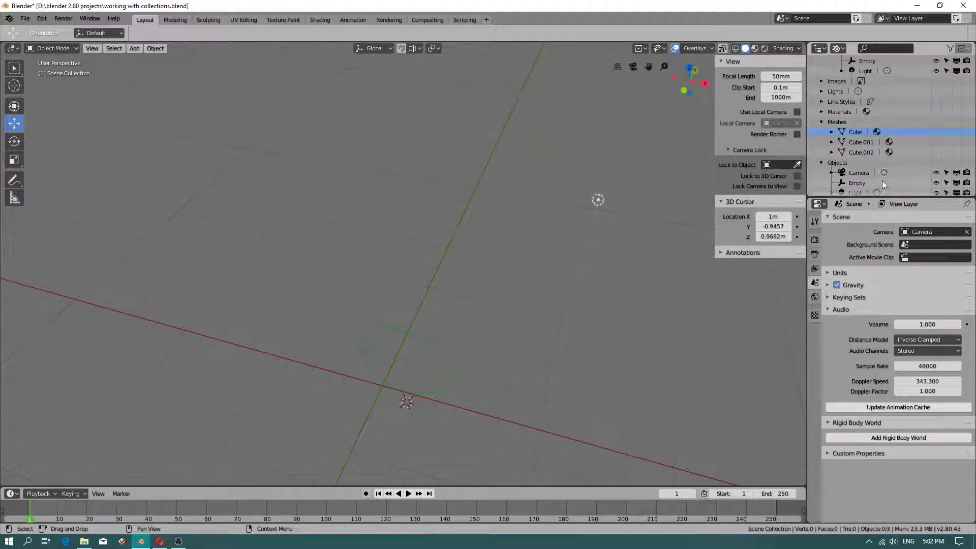
Select bevel, szymi1 and szymi2 under the file's Objects and move them into Collection
scroll(874, 180, down, 2)
click(863, 163)
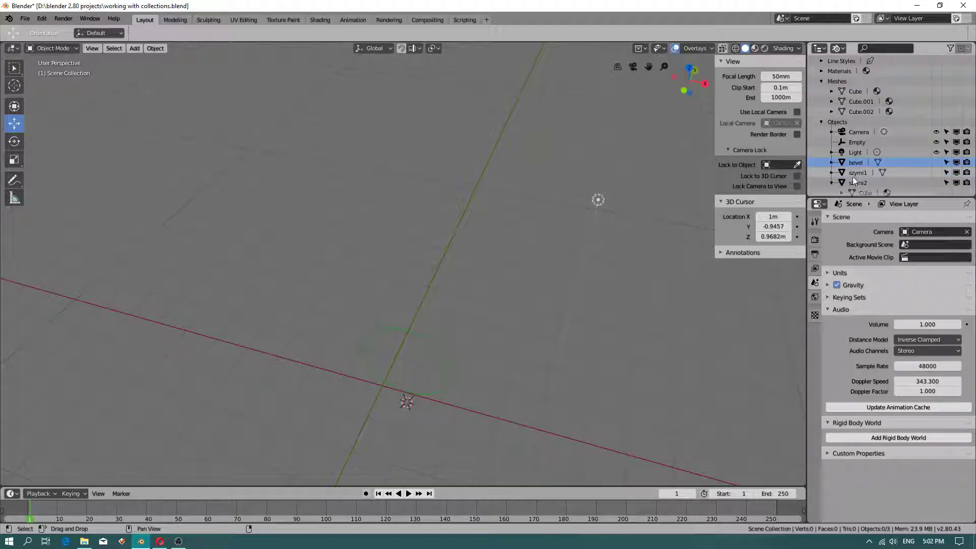
ctrl+click(853, 174)
ctrl+click(855, 182)
right_click(855, 182)
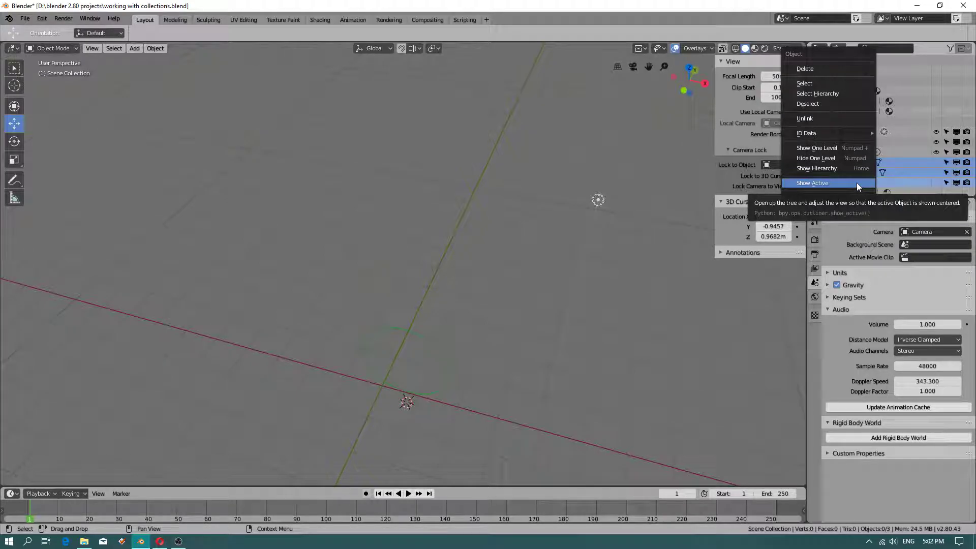
mouse_move(855, 137)
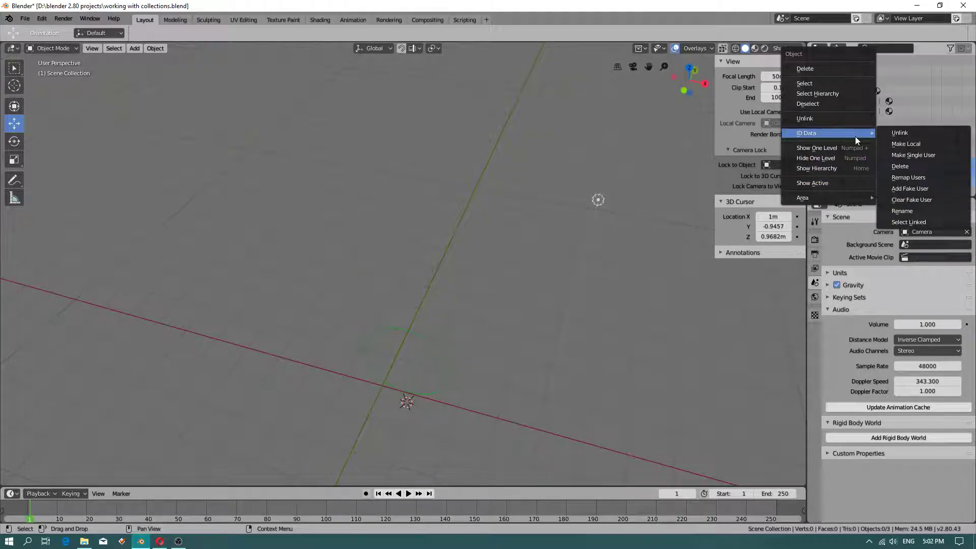
click(896, 162)
shift+click(858, 171)
shift+click(858, 181)
mouse_move(858, 166)
mouse_down()
mouse_move(847, 83)
mouse_move(877, 123)
mouse_move(864, 102)
mouse_up()
scroll(844, 85, up, 3)
scroll(877, 117, up, 2)
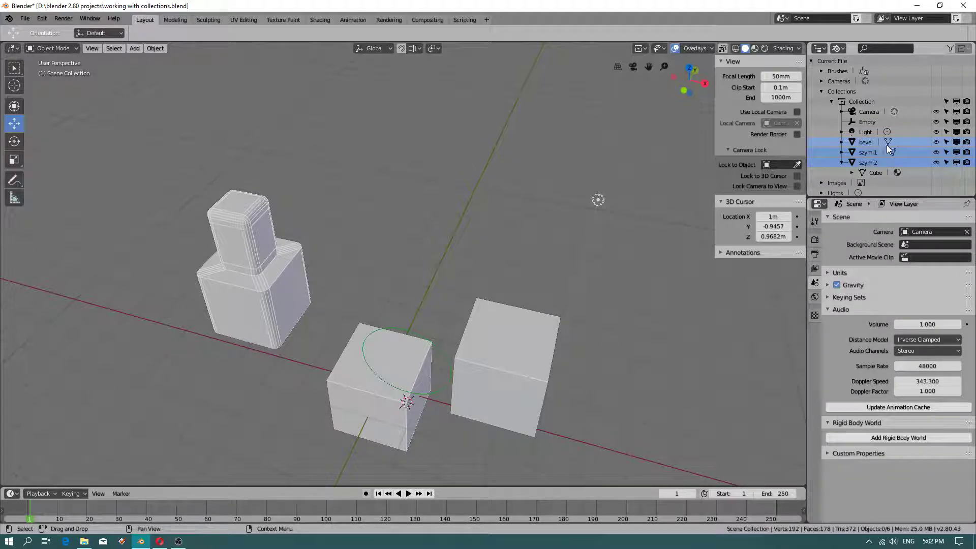
Check the Cube entry under Meshes, and collapse and select Collection in the outliner
scroll(898, 168, down, 5)
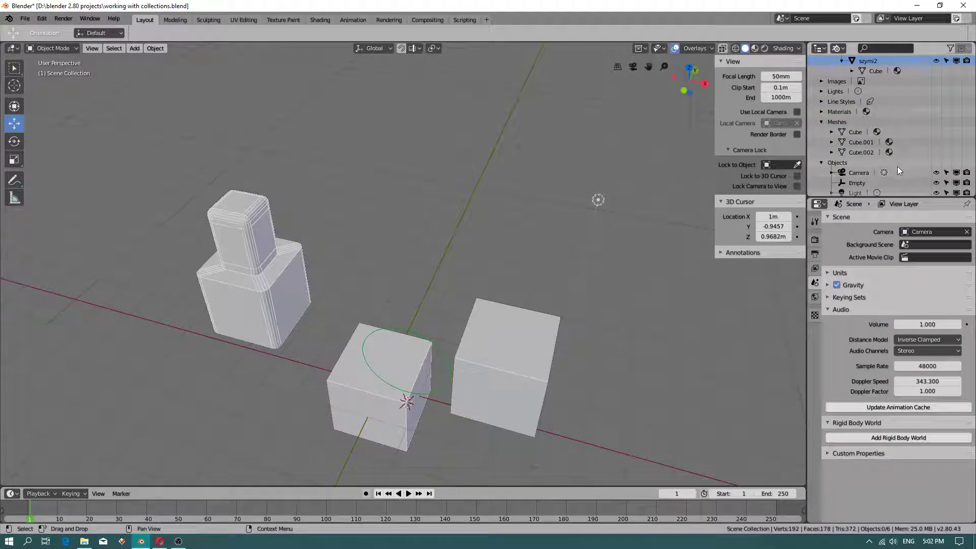
click(938, 130)
right_click(841, 134)
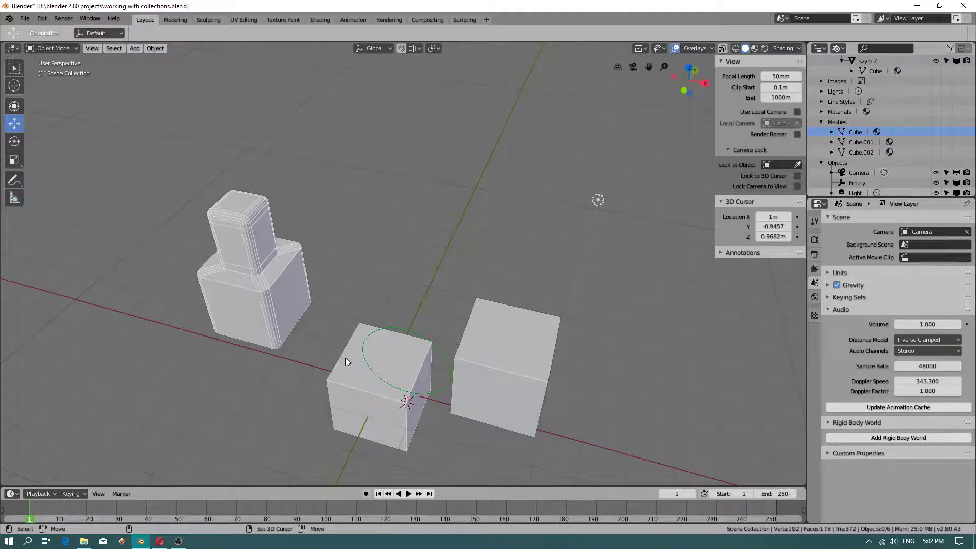
scroll(883, 153, up, 5)
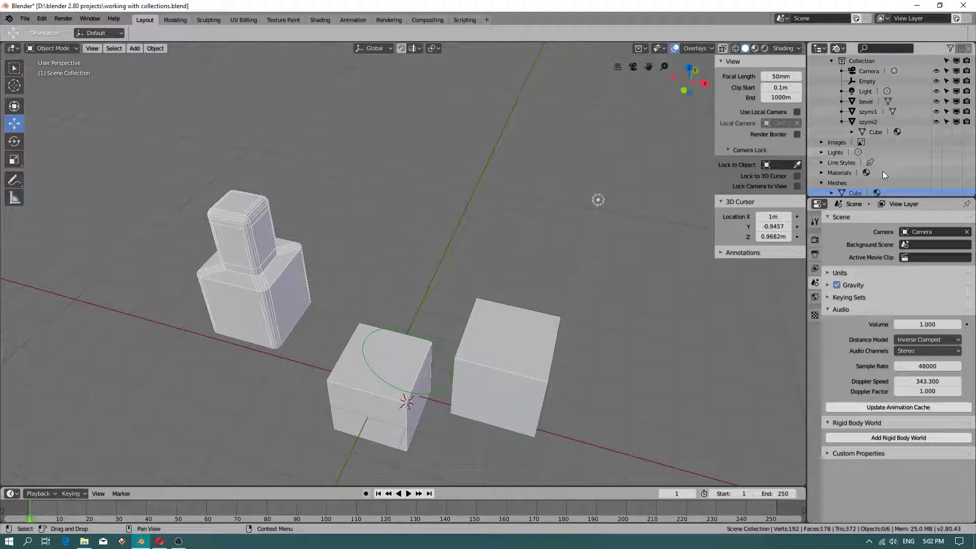
scroll(882, 178, up, 2)
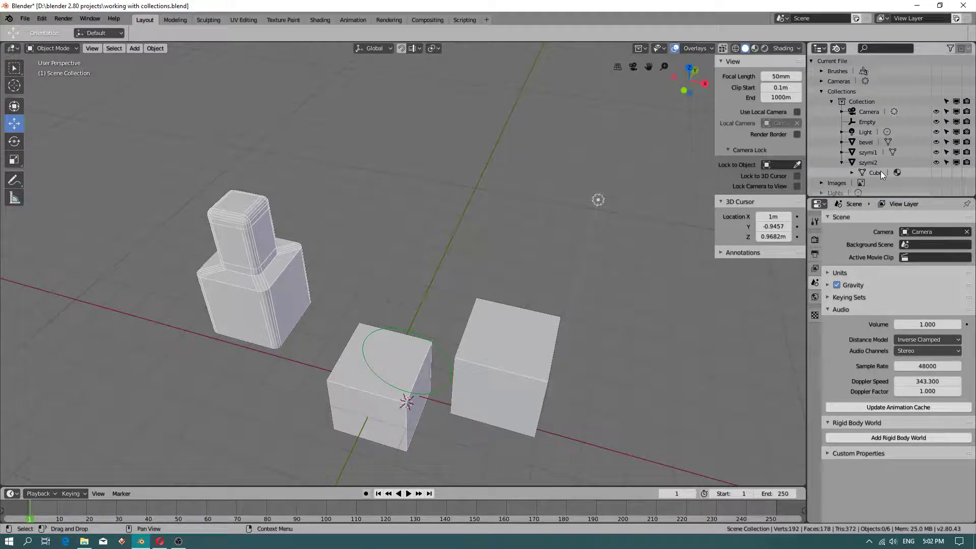
click(831, 102)
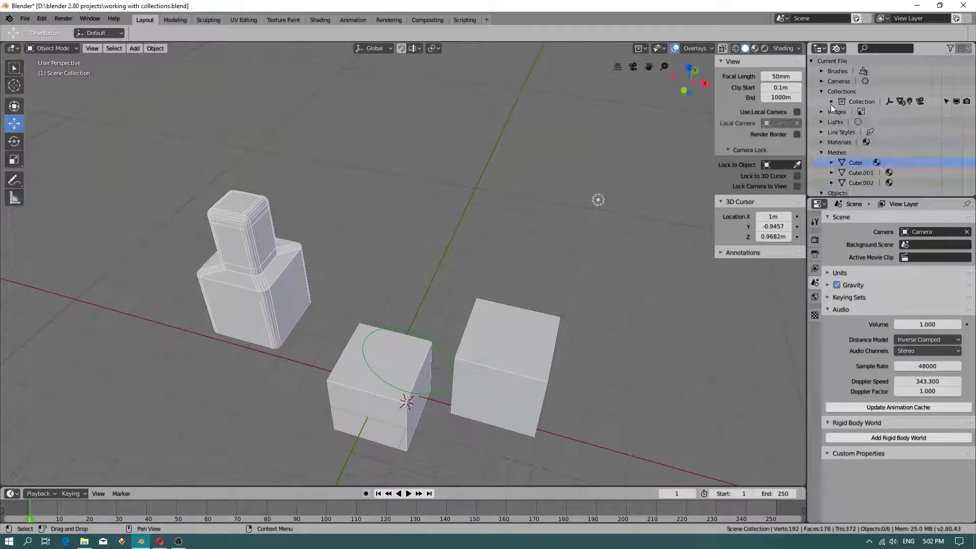
click(864, 102)
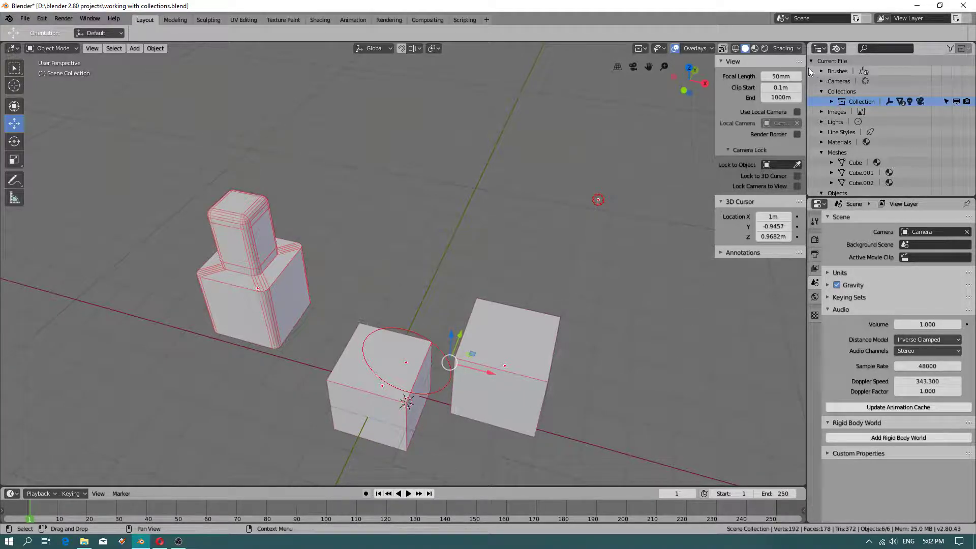
Switch the outliner to the View Layer display and collapse Collection
click(839, 49)
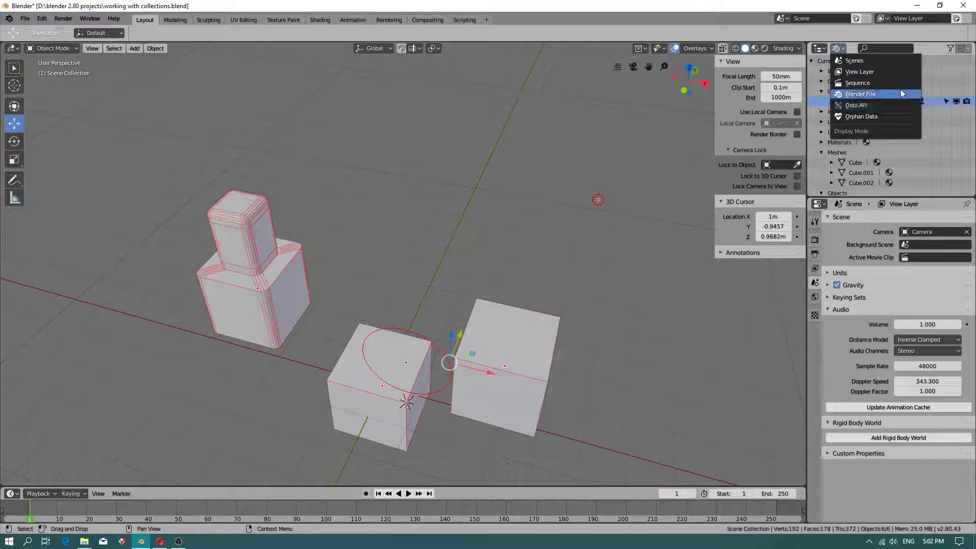
click(877, 72)
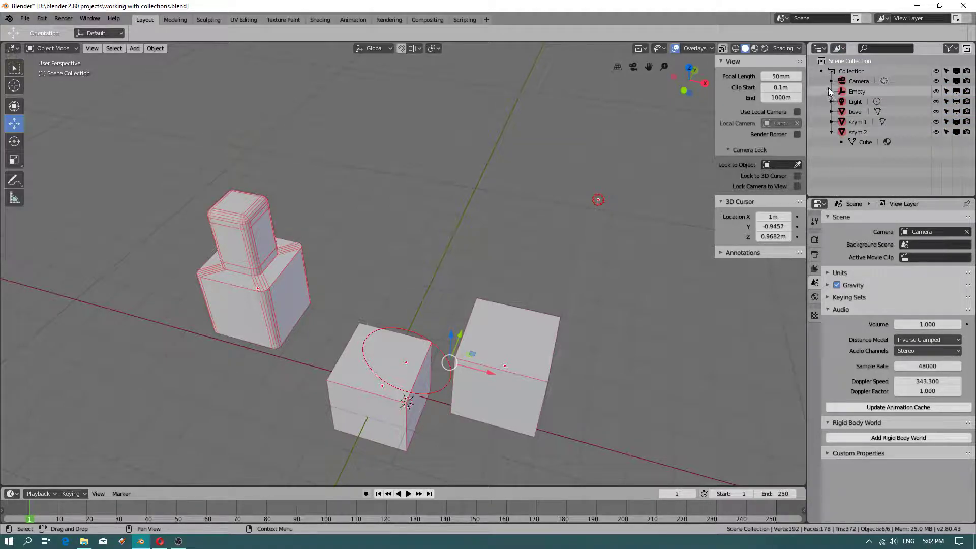
click(821, 71)
click(844, 72)
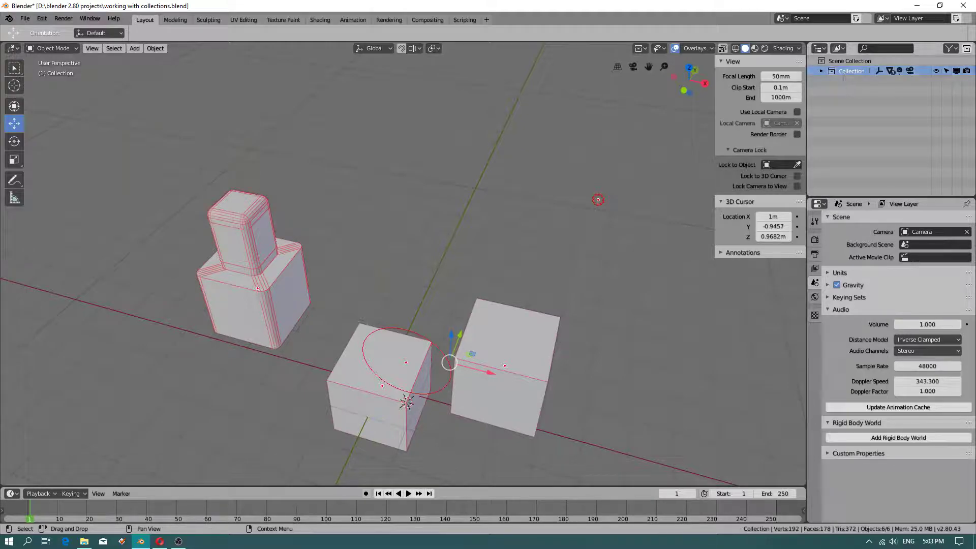
click(968, 50)
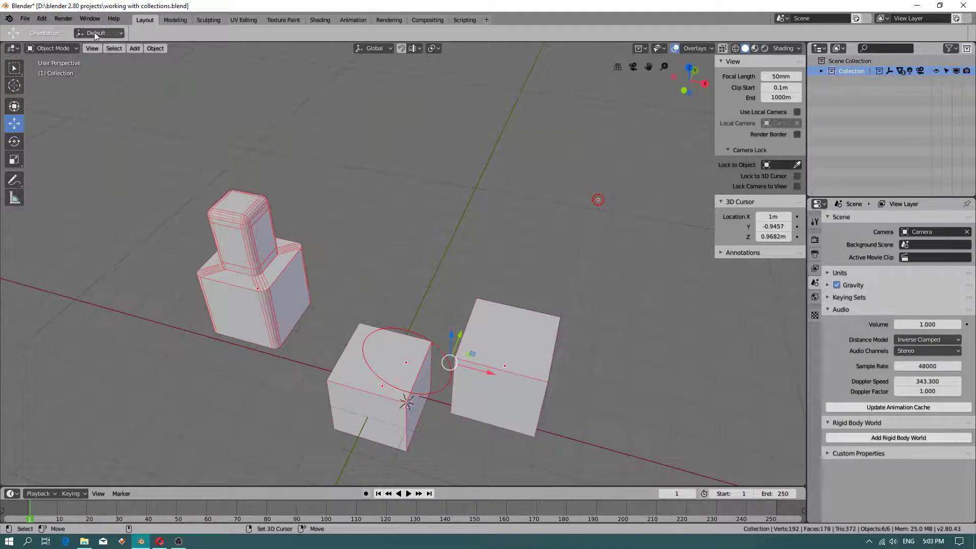
click(42, 18)
click(54, 31)
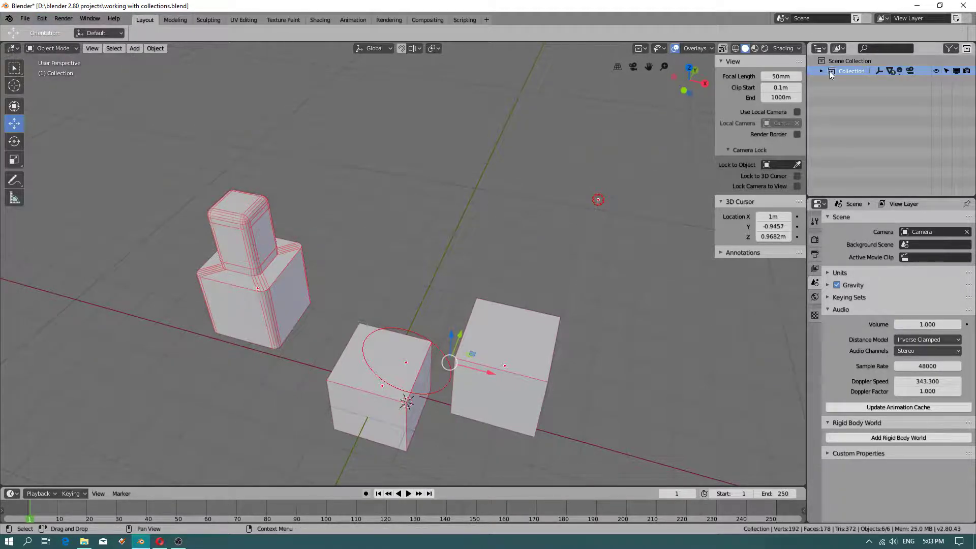
Create a new collection directly under Scene Collection and name it my objects
click(841, 62)
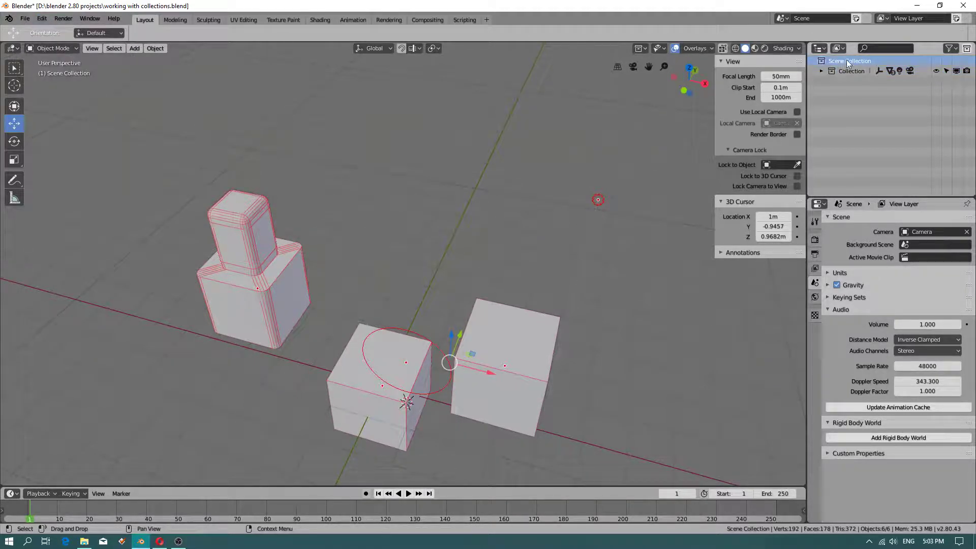
click(966, 48)
double_click(851, 80)
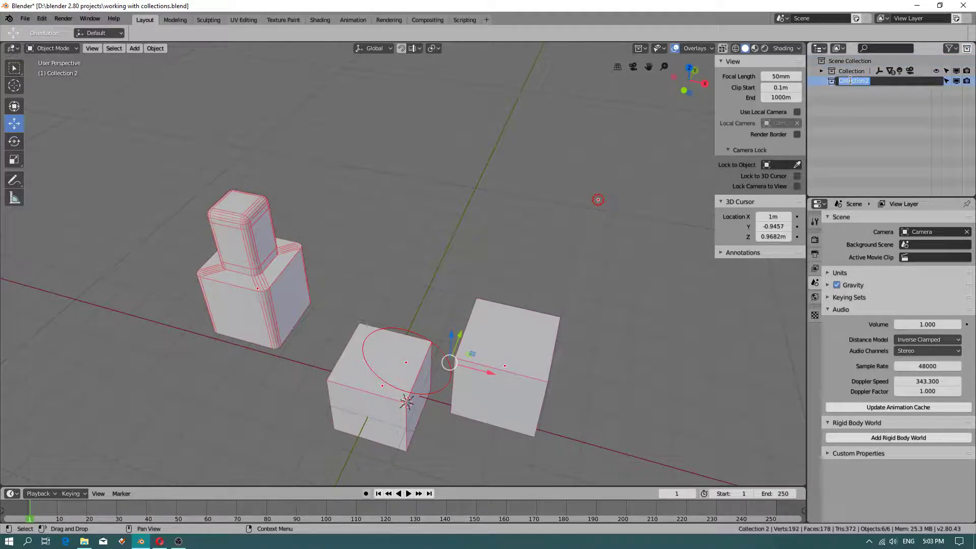
text(my objects)
key(Return)
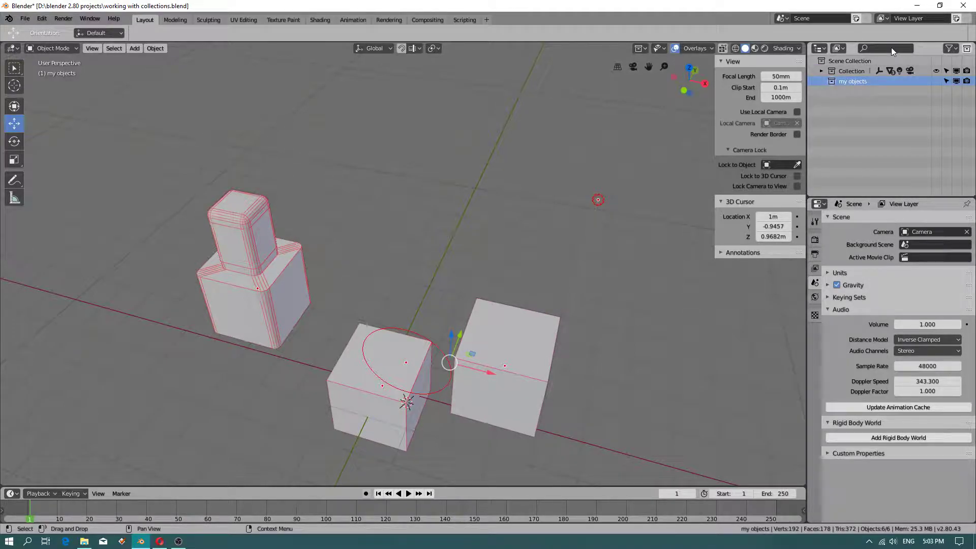
Move bevel, szymi1 and szymi2 from Collection into the my objects collection
click(821, 71)
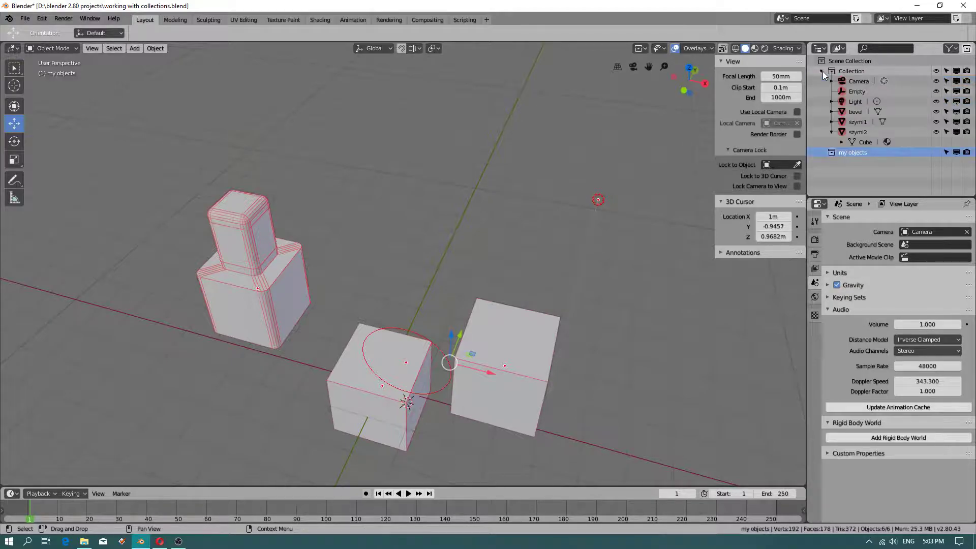
click(859, 82)
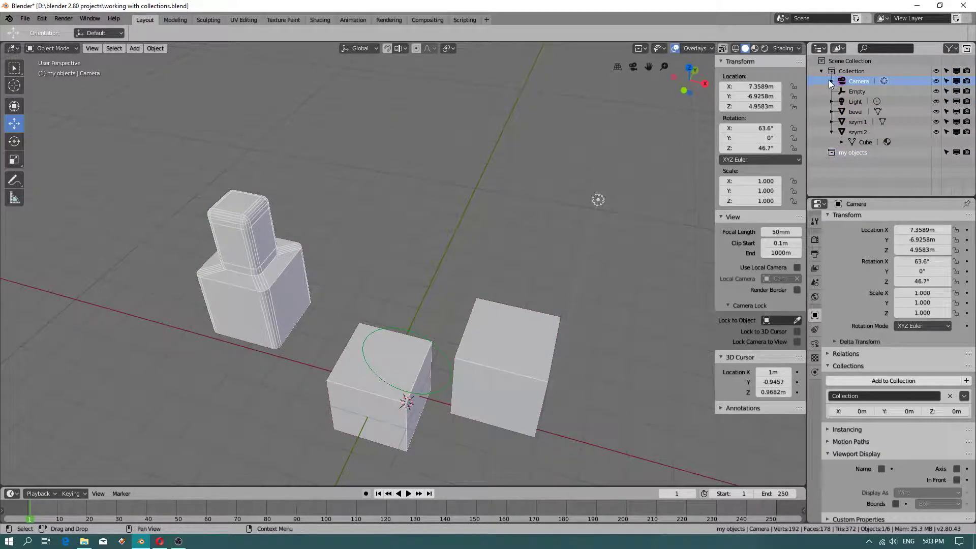
key(b)
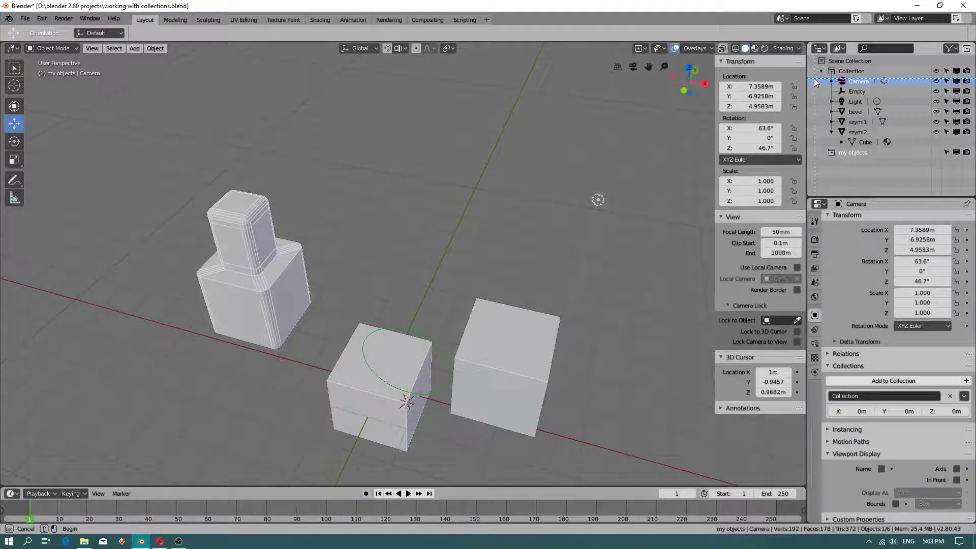
drag(819, 108, 862, 133)
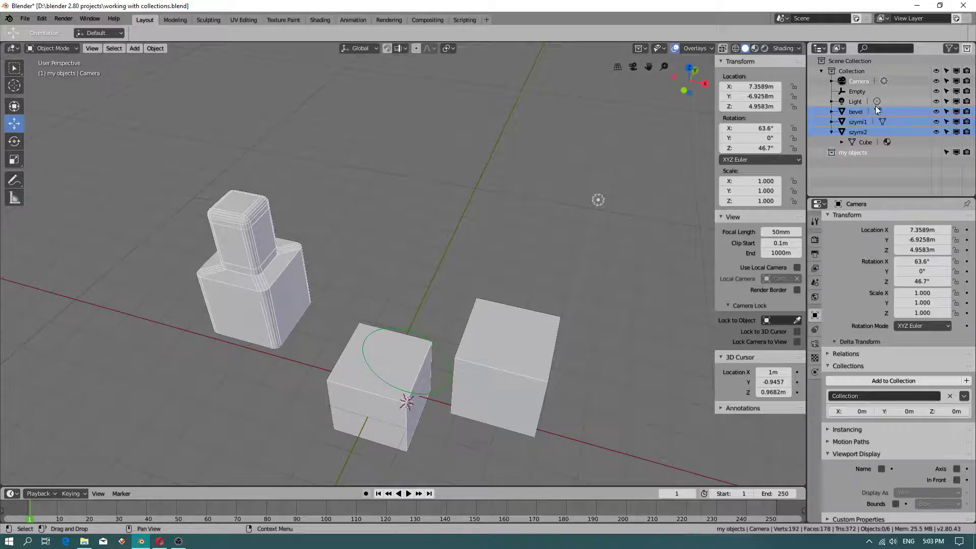
drag(854, 133, 862, 152)
click(858, 112)
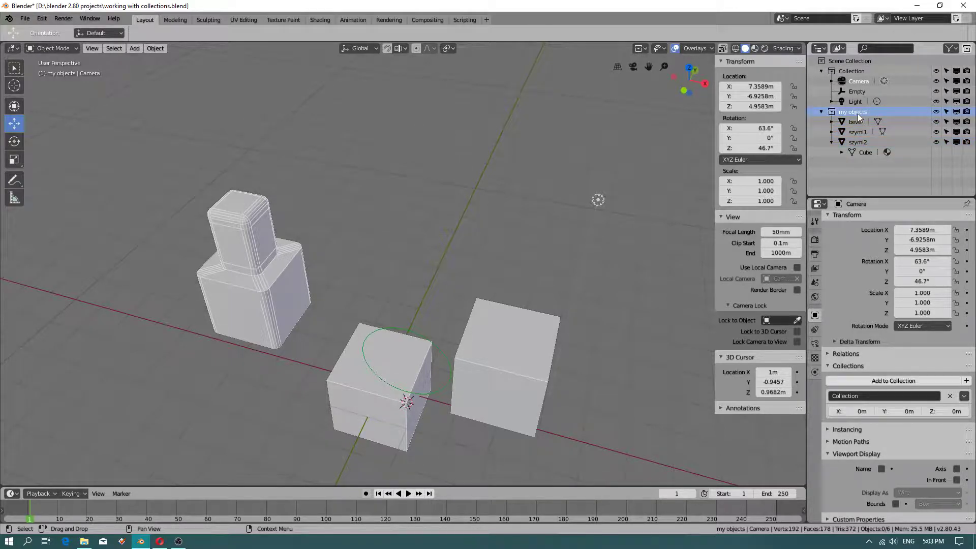
Switch the outliner to the Scenes display and expand Scene Collection
click(839, 48)
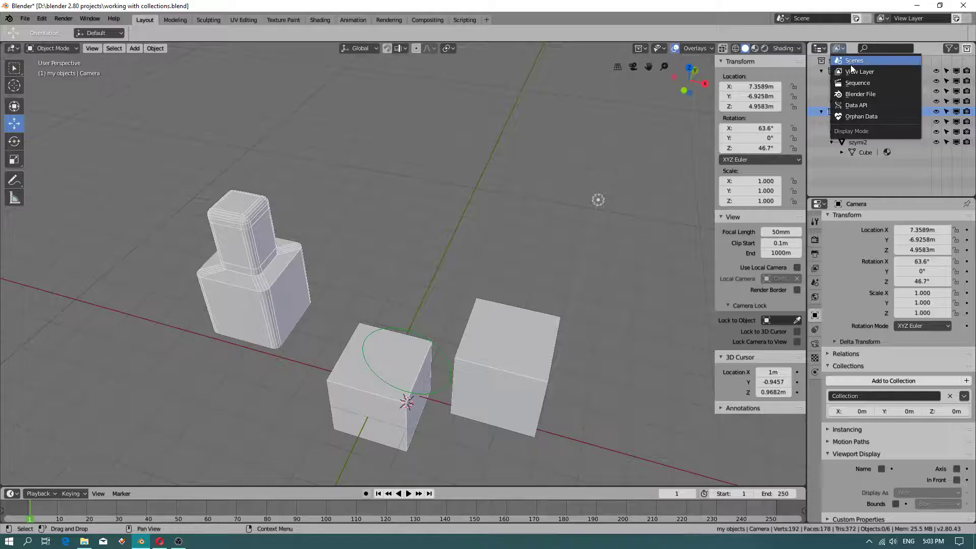
click(852, 65)
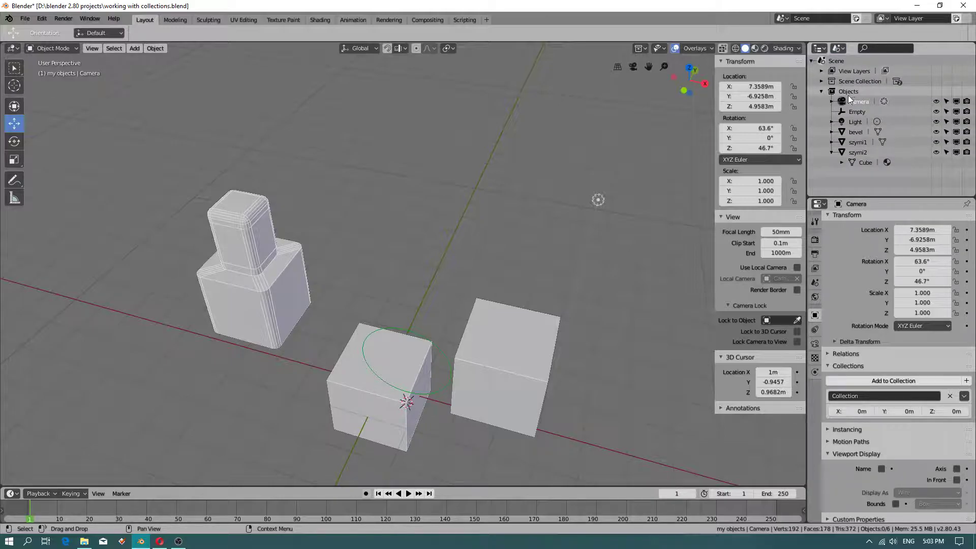
click(820, 81)
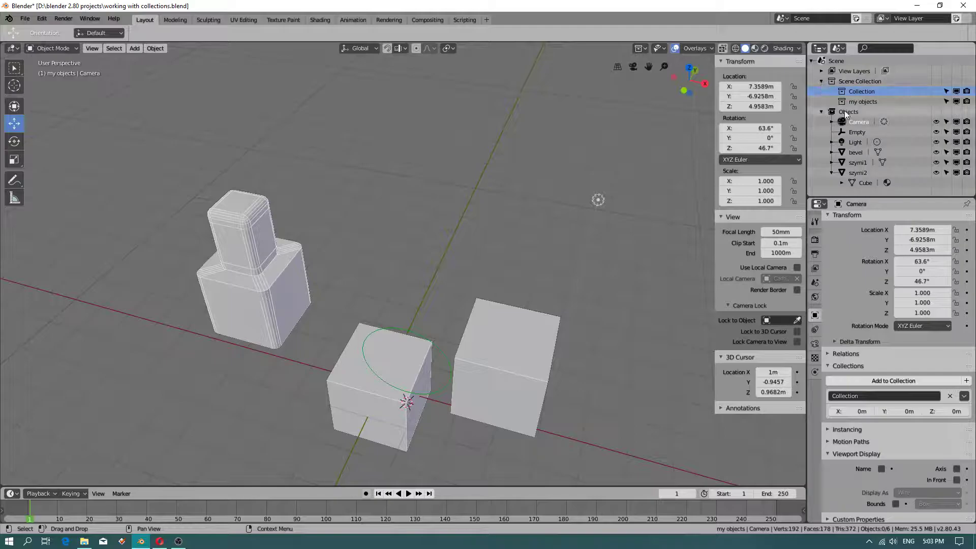
Select the objects of the my objects collection, and toggle its viewport visibility off and back on
click(858, 101)
click(956, 101)
click(956, 101)
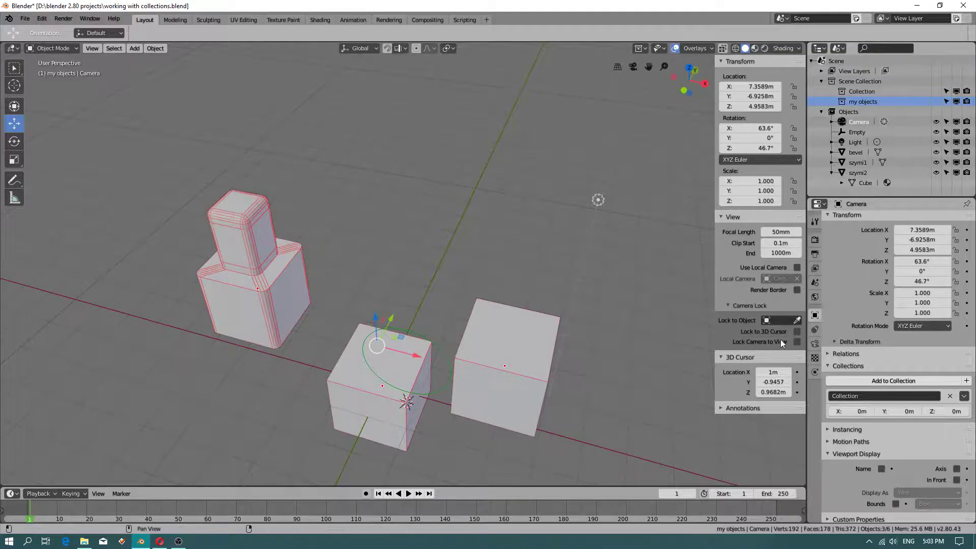
click(963, 397)
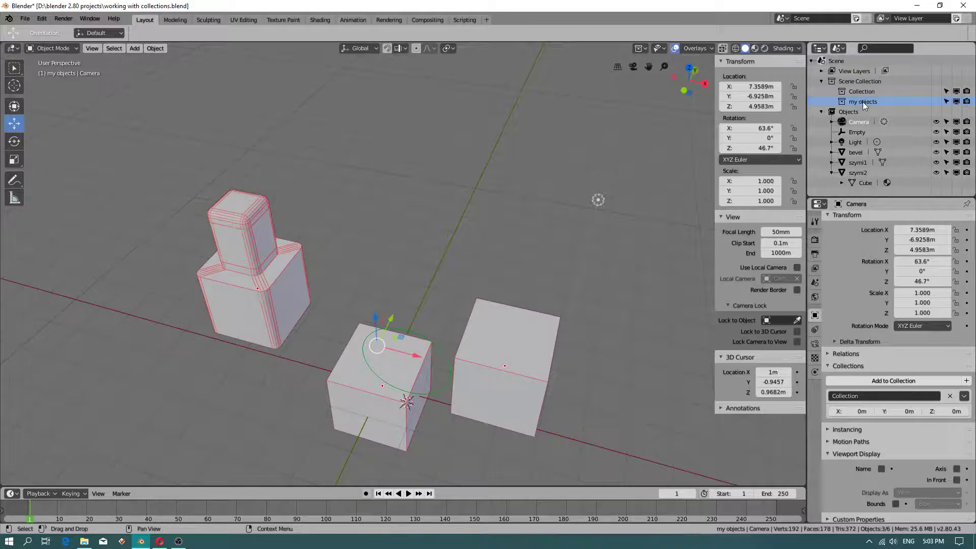
Switch the outliner back to the View Layer display and make bevel the active object among the selected my objects members
click(839, 48)
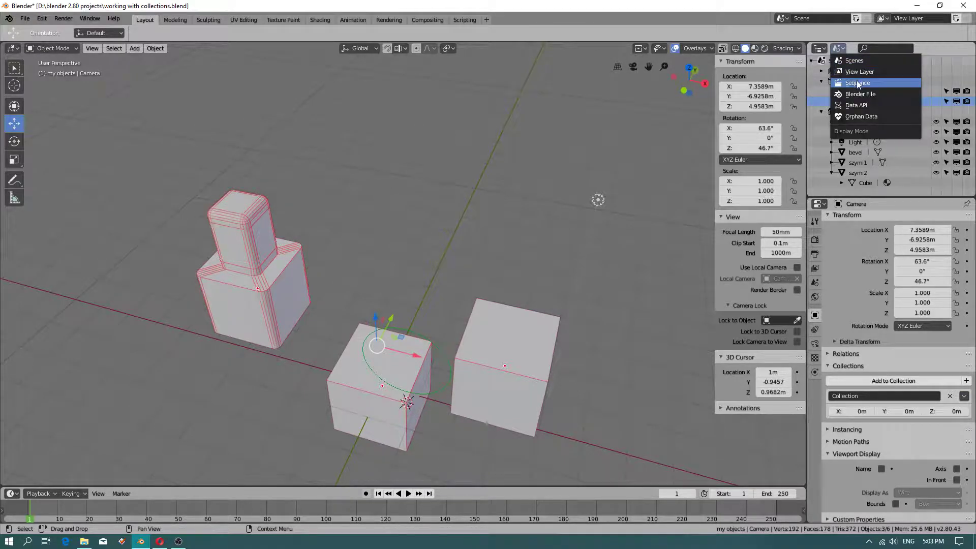
click(856, 74)
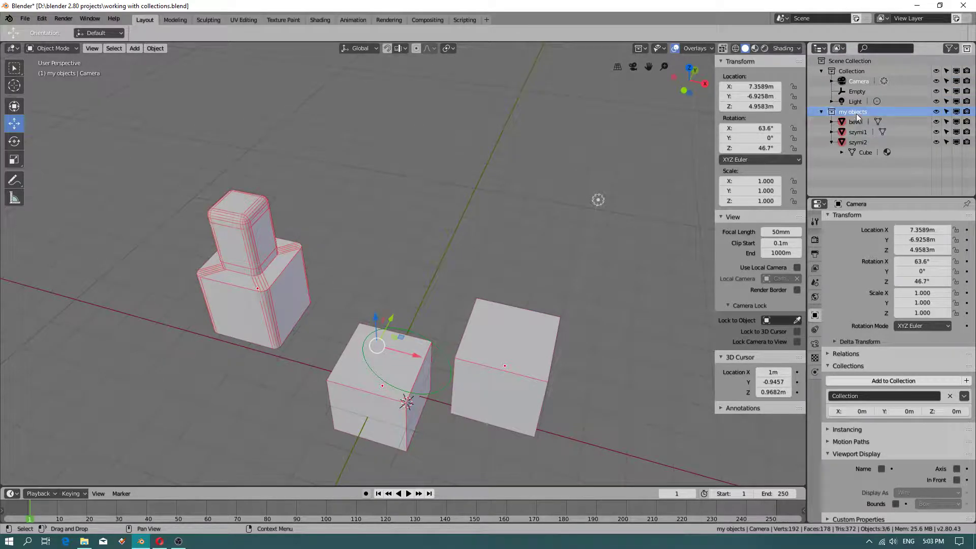
click(857, 142)
click(332, 392)
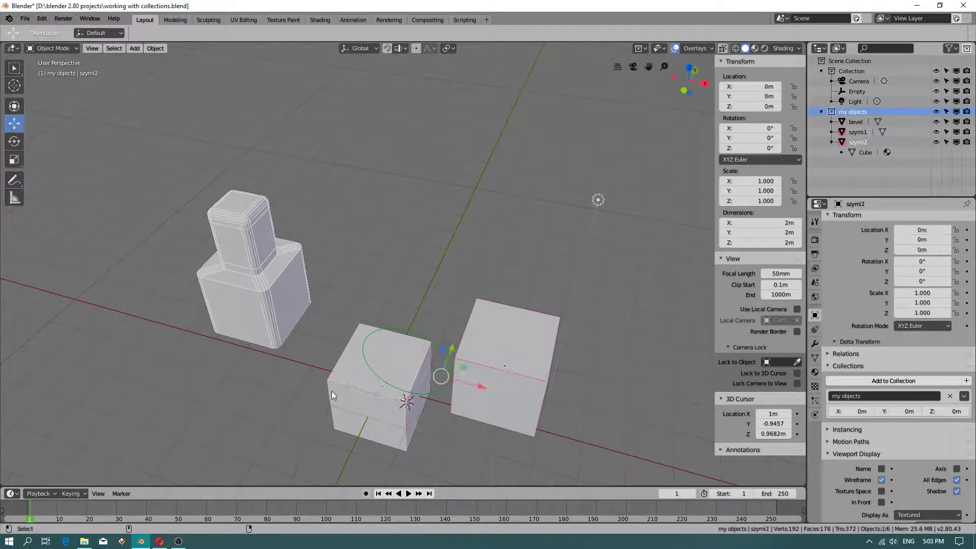
click(260, 279)
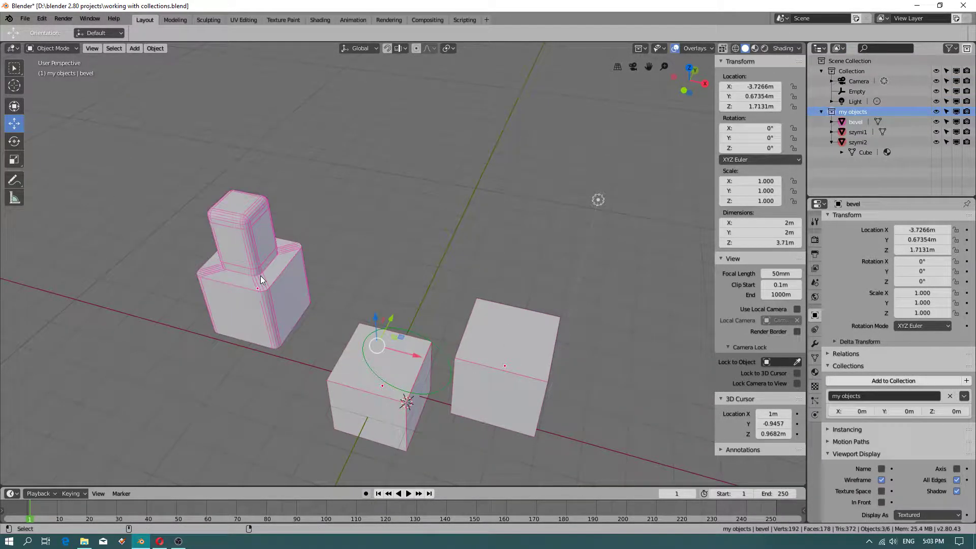
View the my objects collection options in bevel's object properties, and select only bevel in the viewport
click(963, 396)
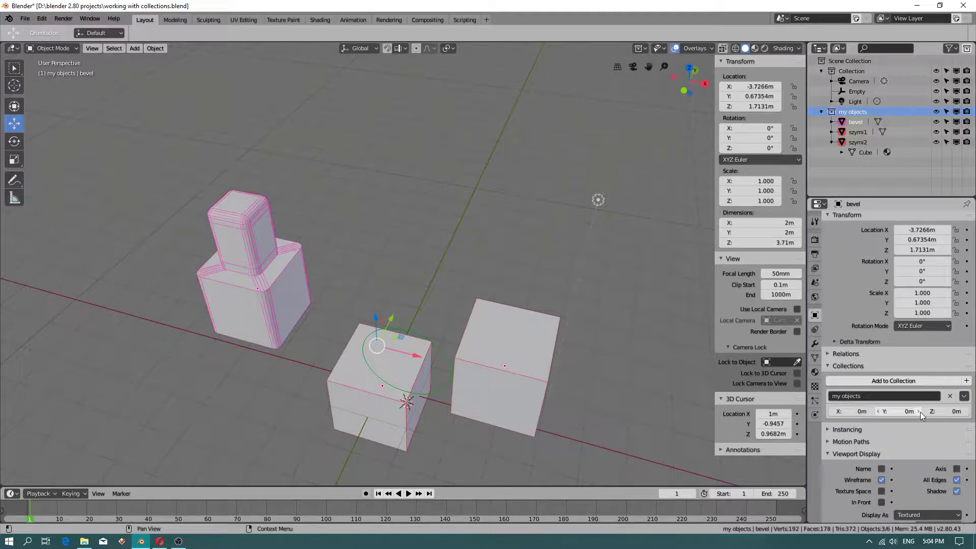
click(835, 49)
click(290, 279)
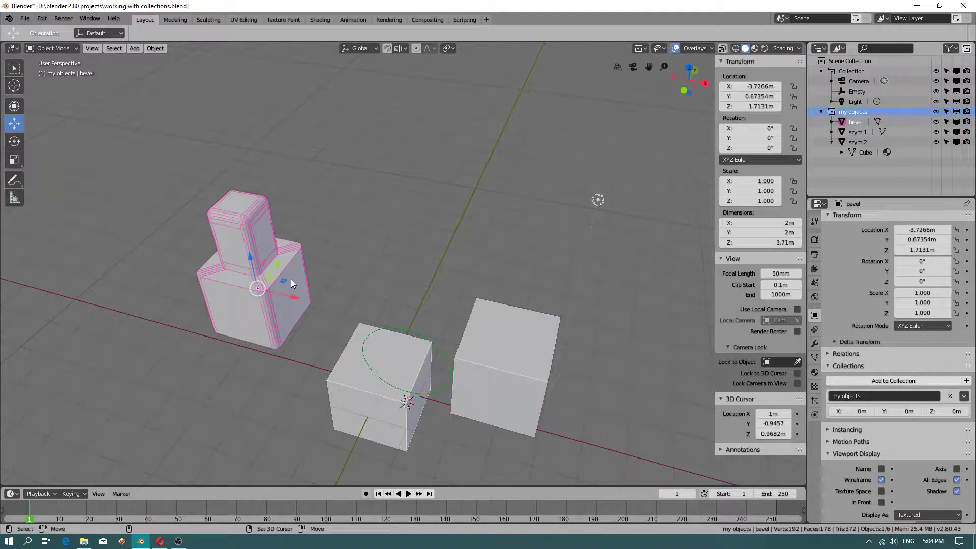
middle_drag(346, 410, 394, 396)
Using the outliner's Scenes display, select all objects in my objects and move them about -1.24 m along X
click(836, 49)
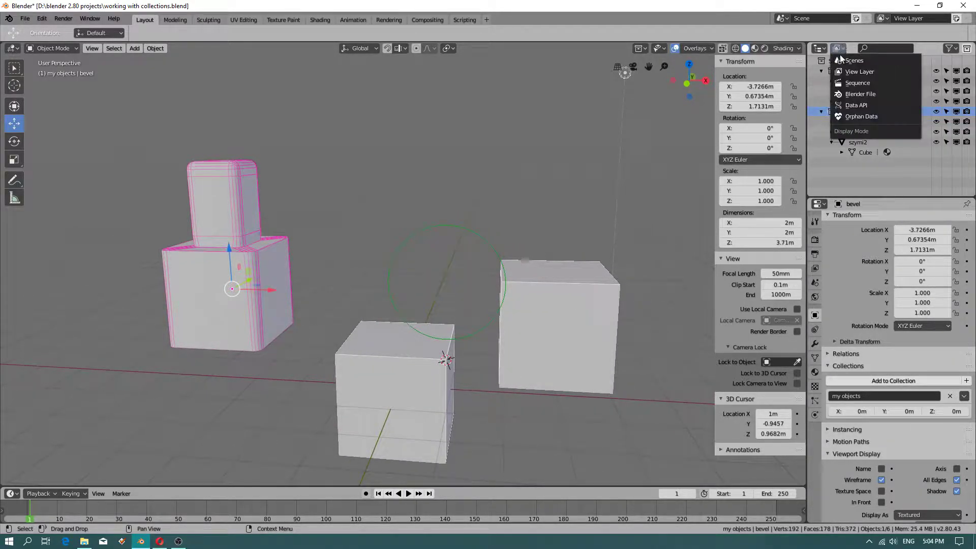
click(853, 61)
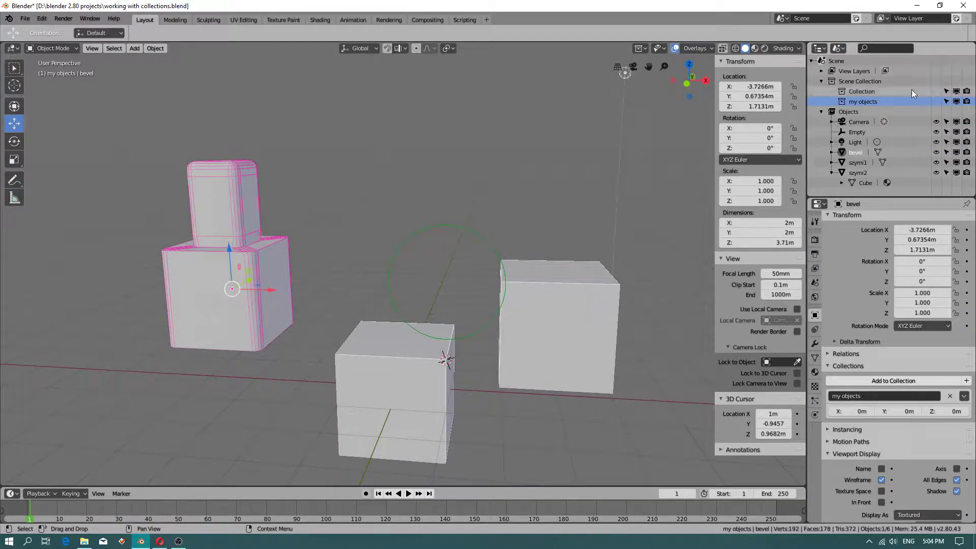
click(864, 92)
click(862, 101)
drag(420, 332, 360, 332)
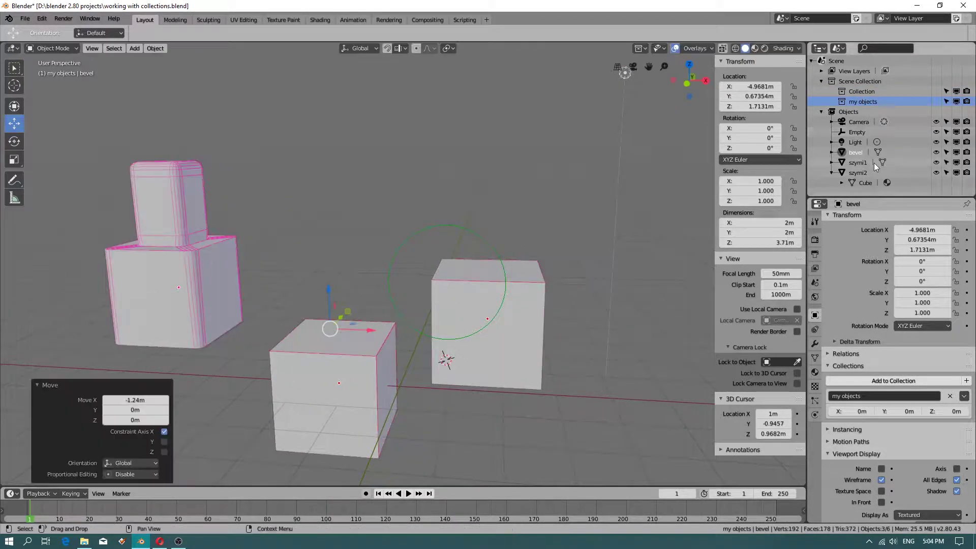
Toggle the selectability and viewport visibility of my objects off and back on
click(946, 102)
click(946, 102)
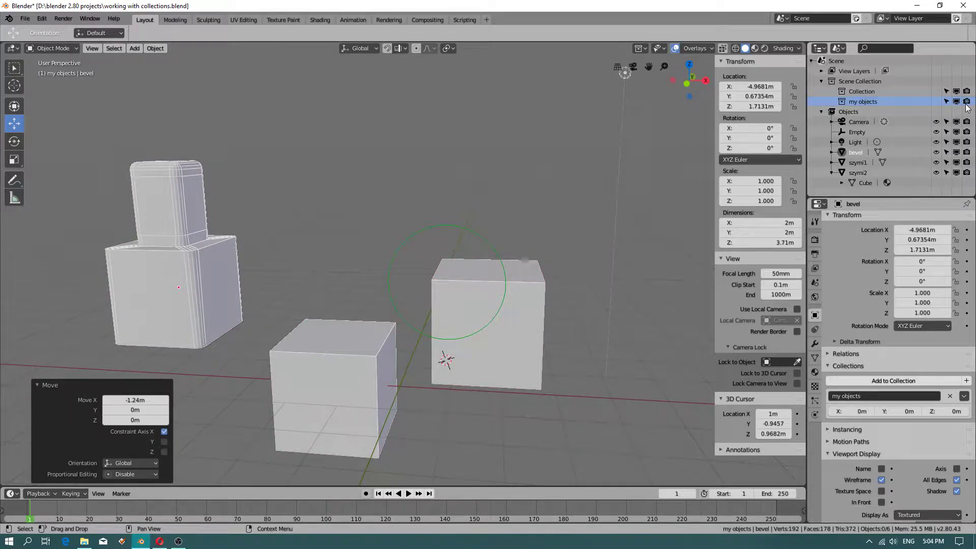
click(957, 102)
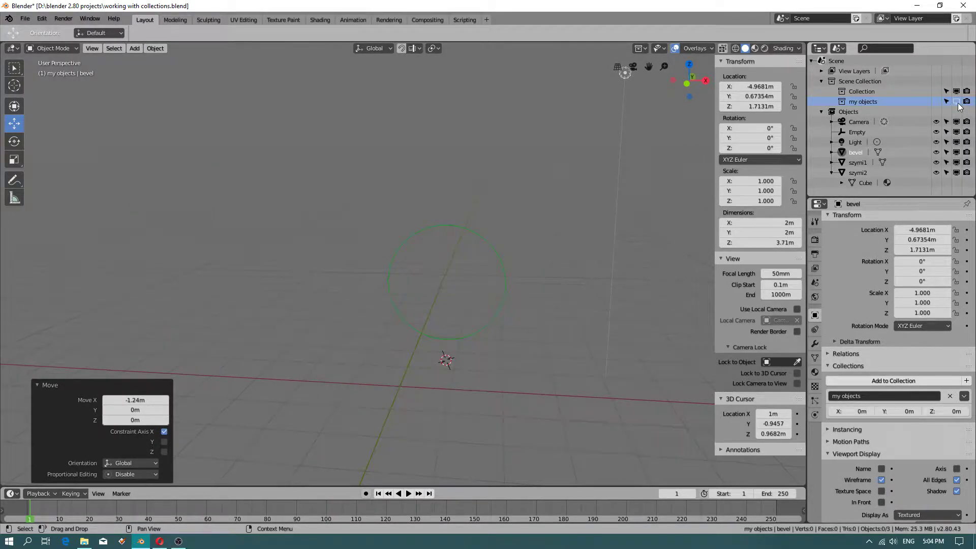
click(956, 102)
middle_drag(437, 180, 386, 248)
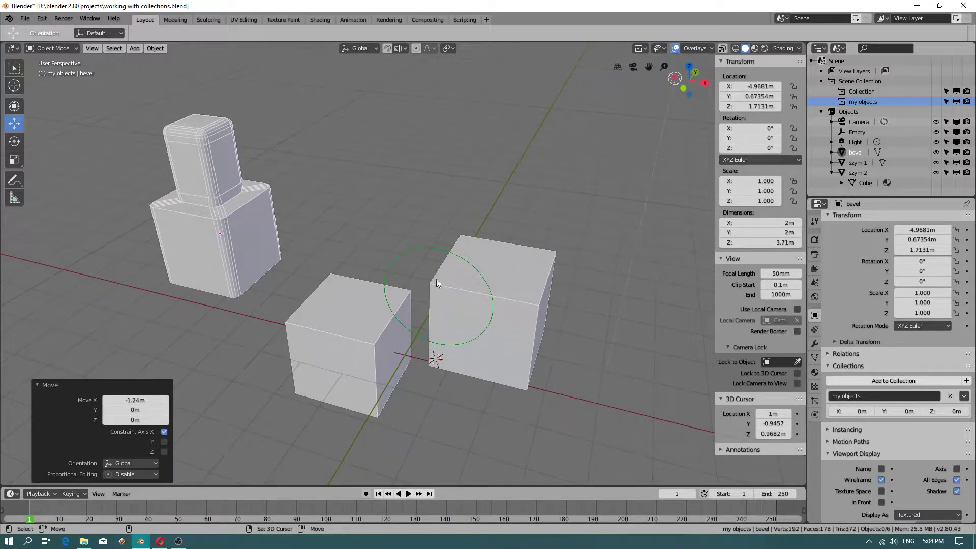